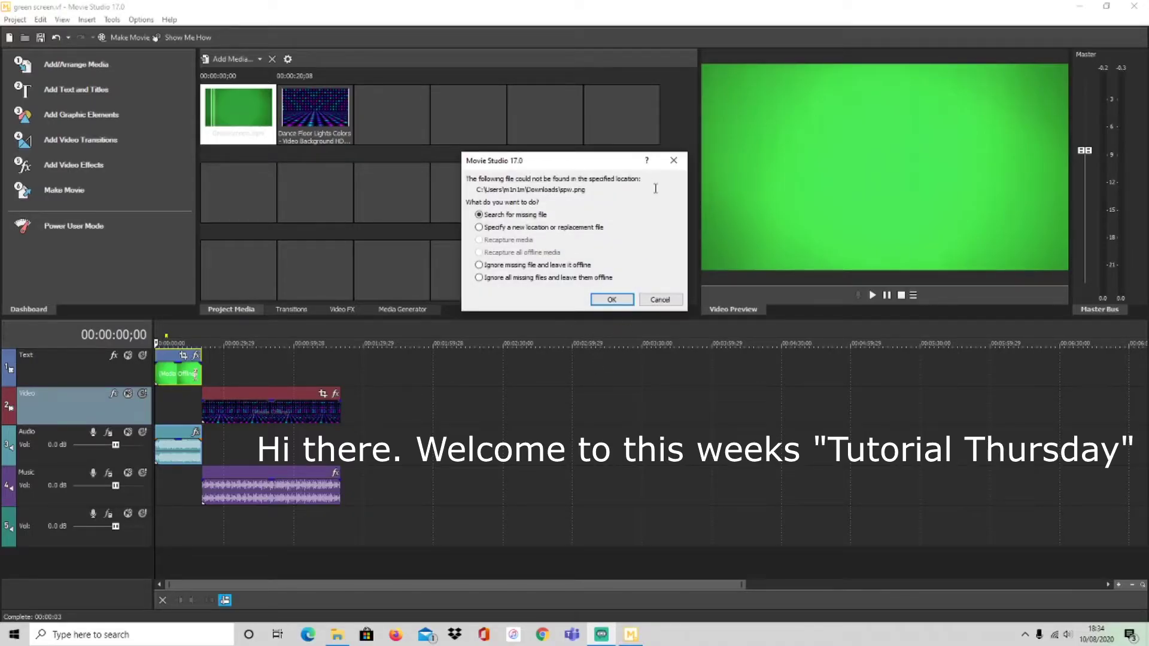
# Dismiss the missing-file warning and return the playhead to the project start.
pyautogui.click(661, 300)
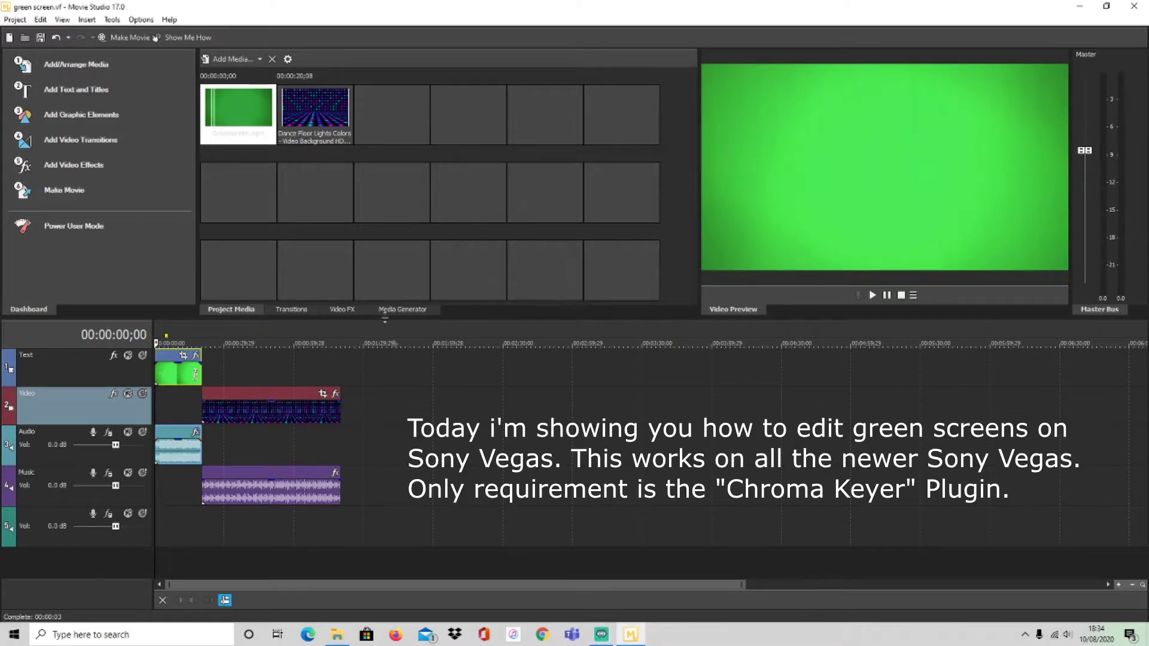
pyautogui.click(519, 359)
pyautogui.click(765, 345)
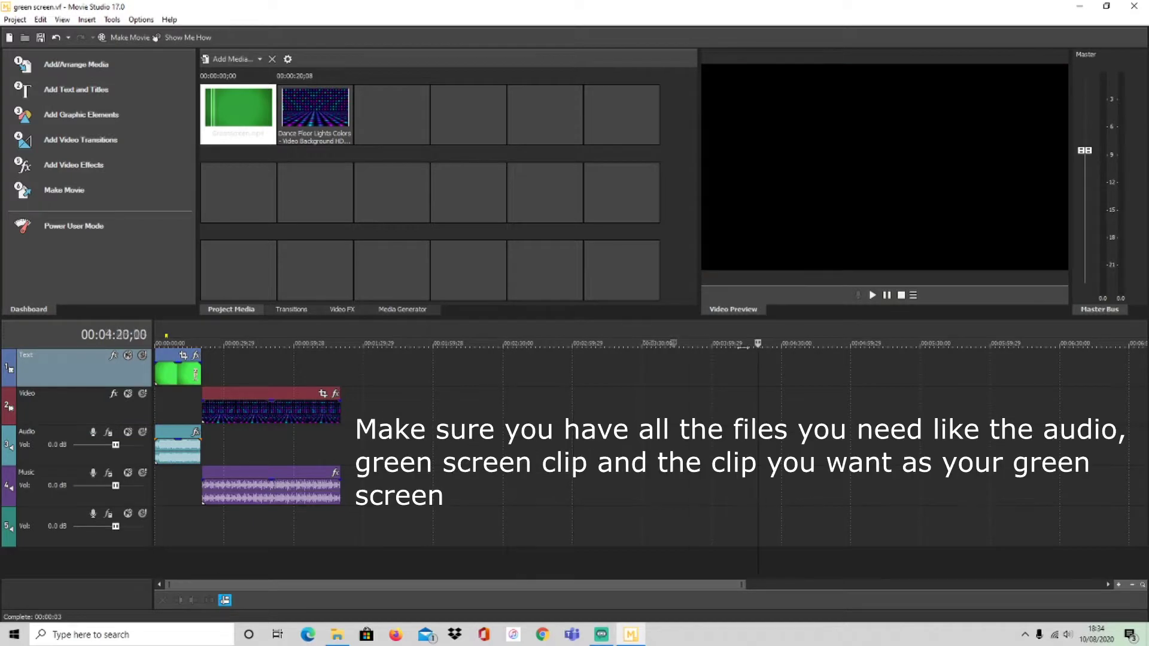
pyautogui.hotkey('ctrl', 'Home')
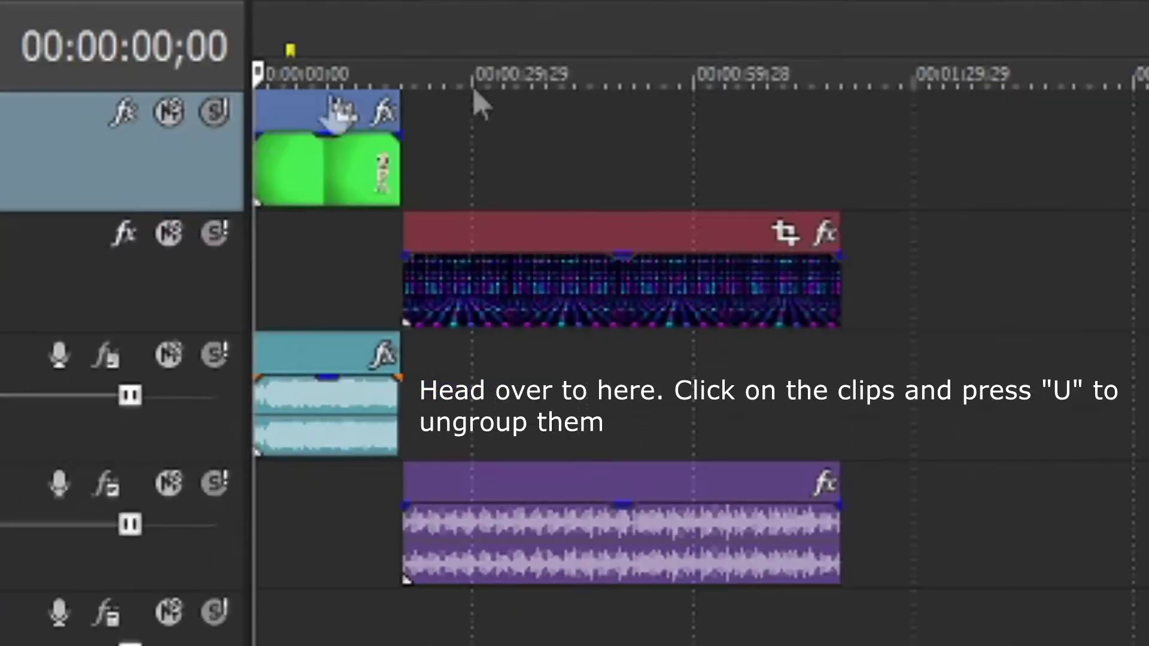
# Separate the green-screen clip's audio from its video and delete the audio.
pyautogui.click(178, 374)
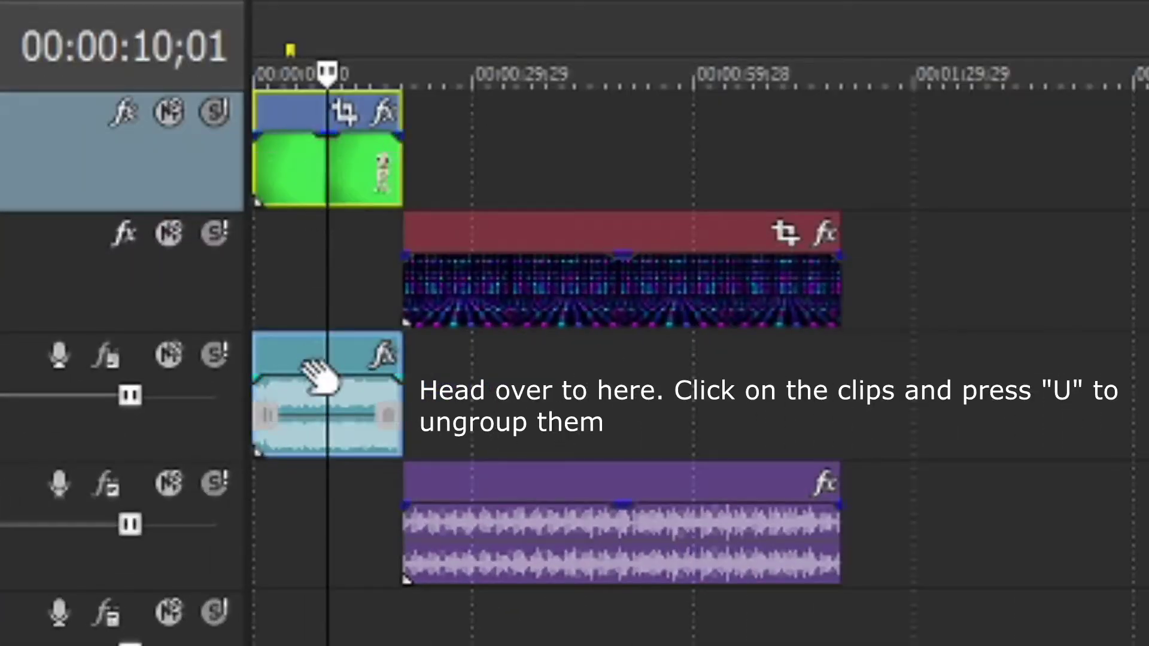
pyautogui.click(308, 368)
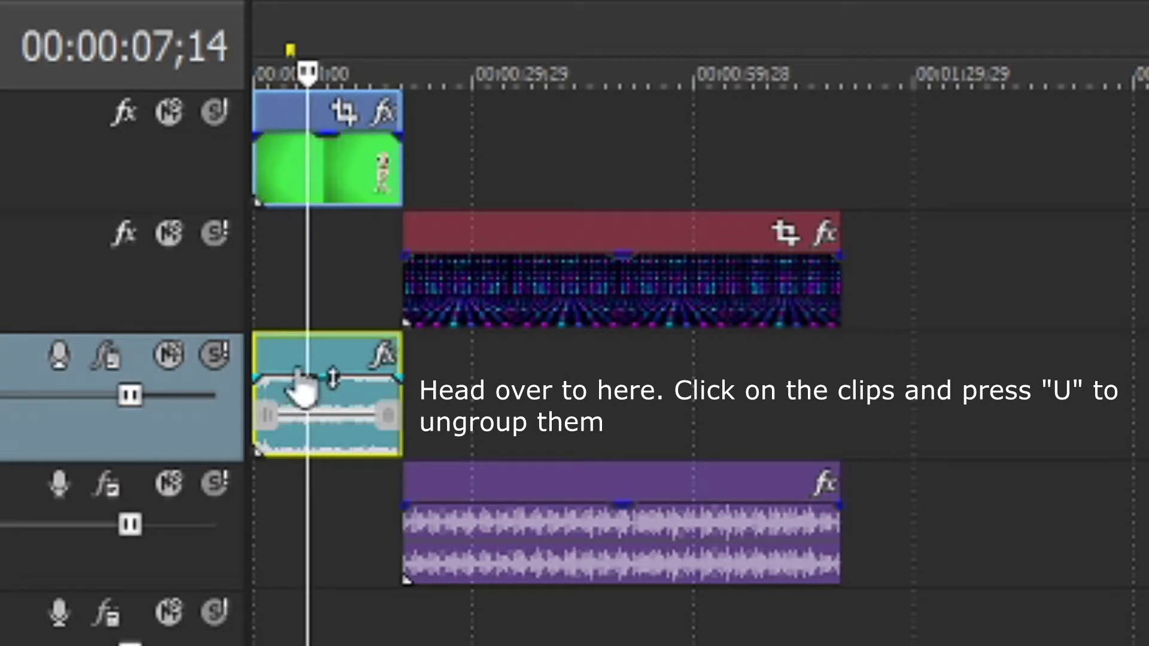
pyautogui.moveTo(300, 366)
pyautogui.mouseDown()
pyautogui.moveTo(353, 374)
pyautogui.moveTo(307, 367)
pyautogui.mouseUp()
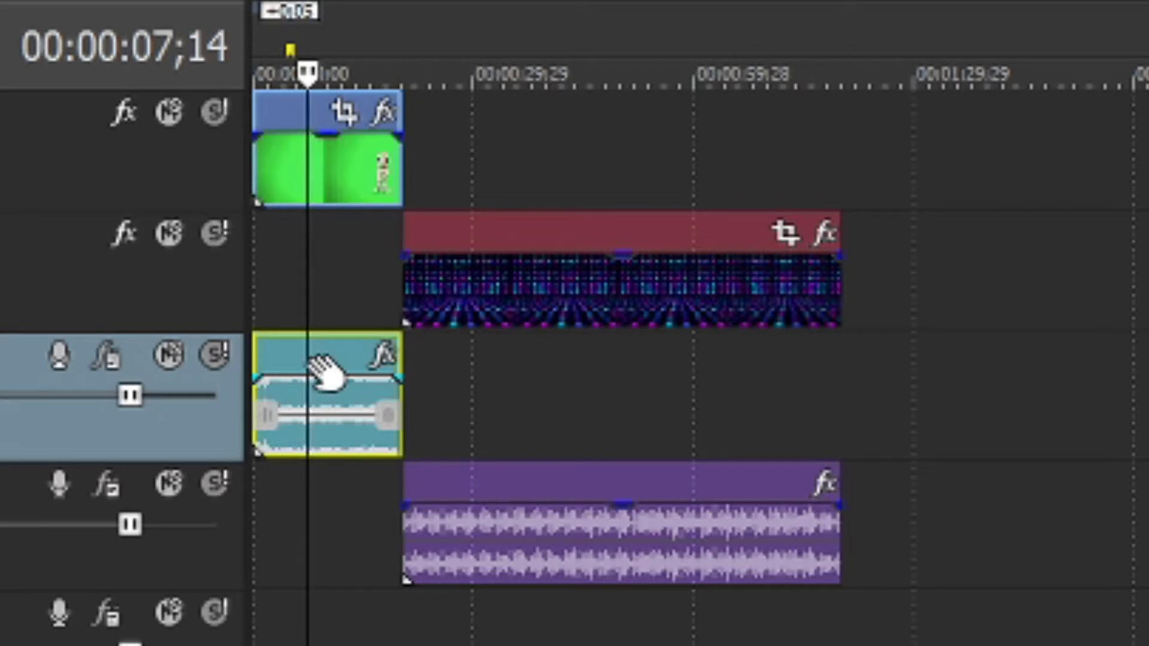
pyautogui.moveTo(333, 380); pyautogui.dragTo(311, 335)
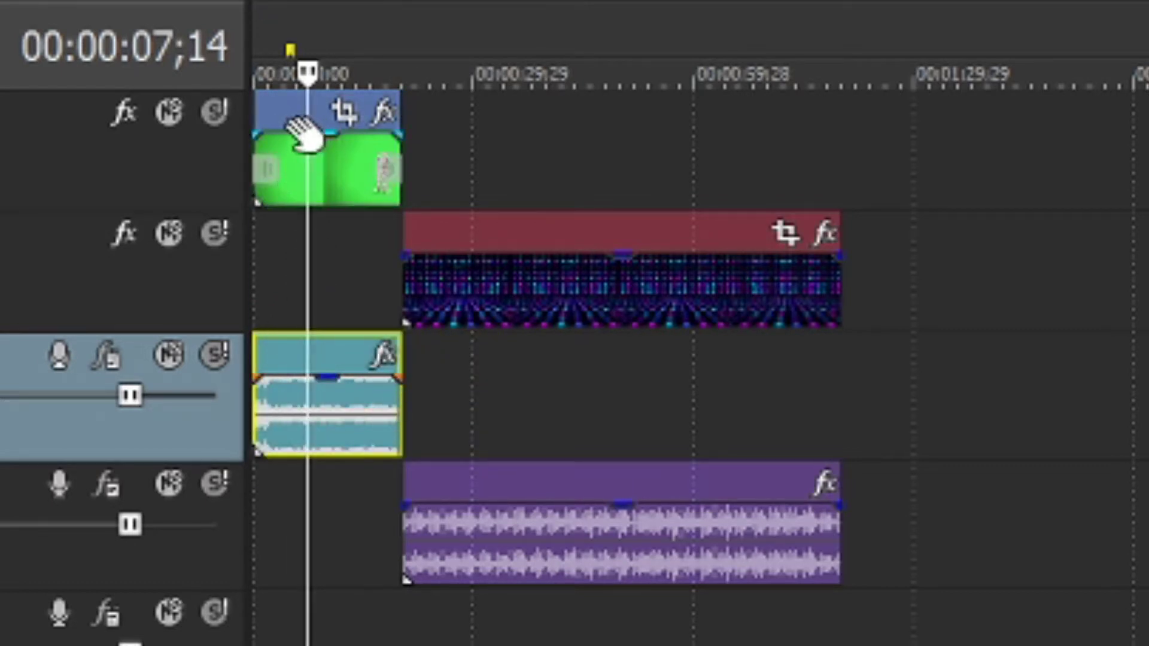
pyautogui.moveTo(307, 128); pyautogui.dragTo(305, 293)
pyautogui.click(305, 395)
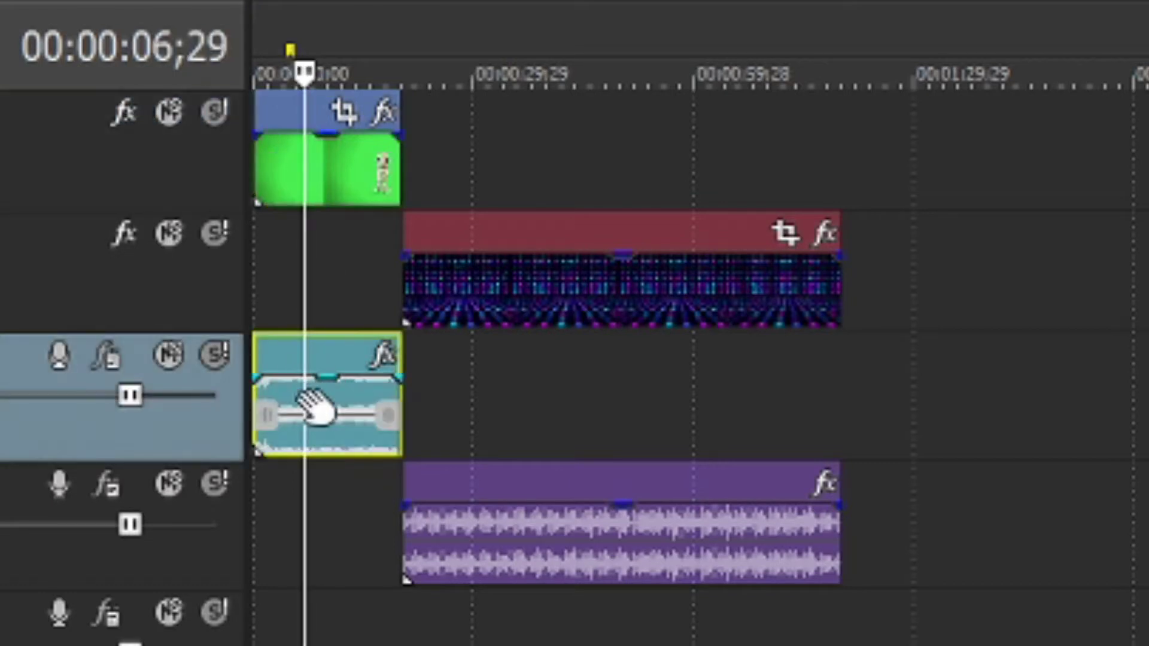
pyautogui.press('Delete')
pyautogui.press('Home')
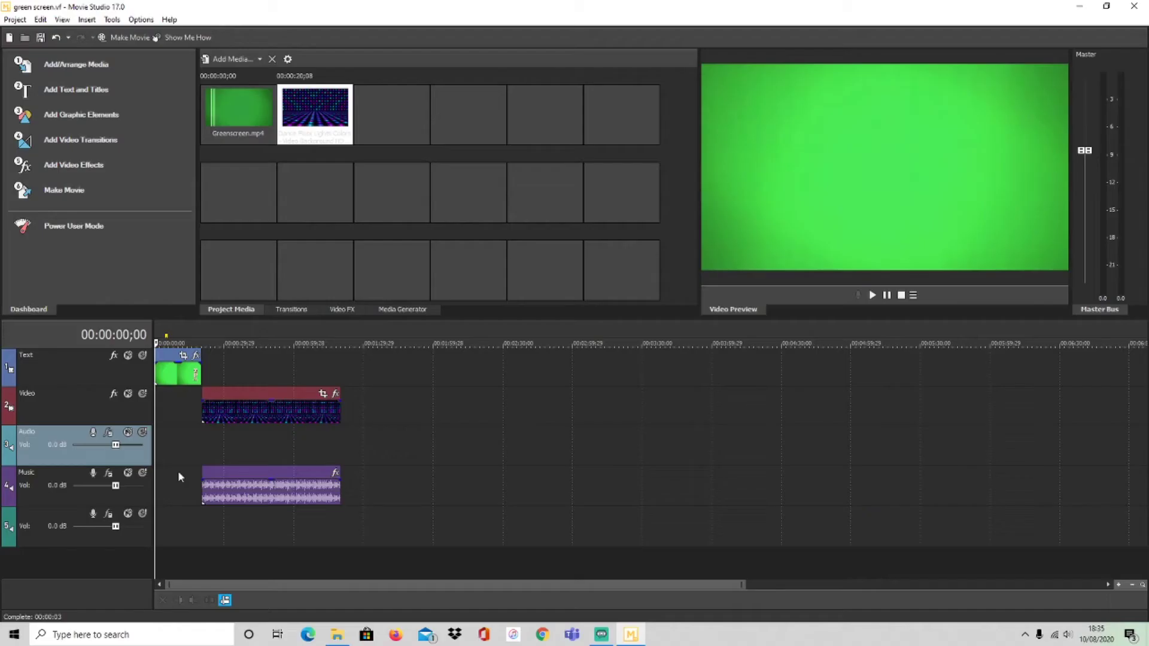
# Delete the music clip, move the dance-floor video to 0, and open Add Media.
pyautogui.click(241, 405)
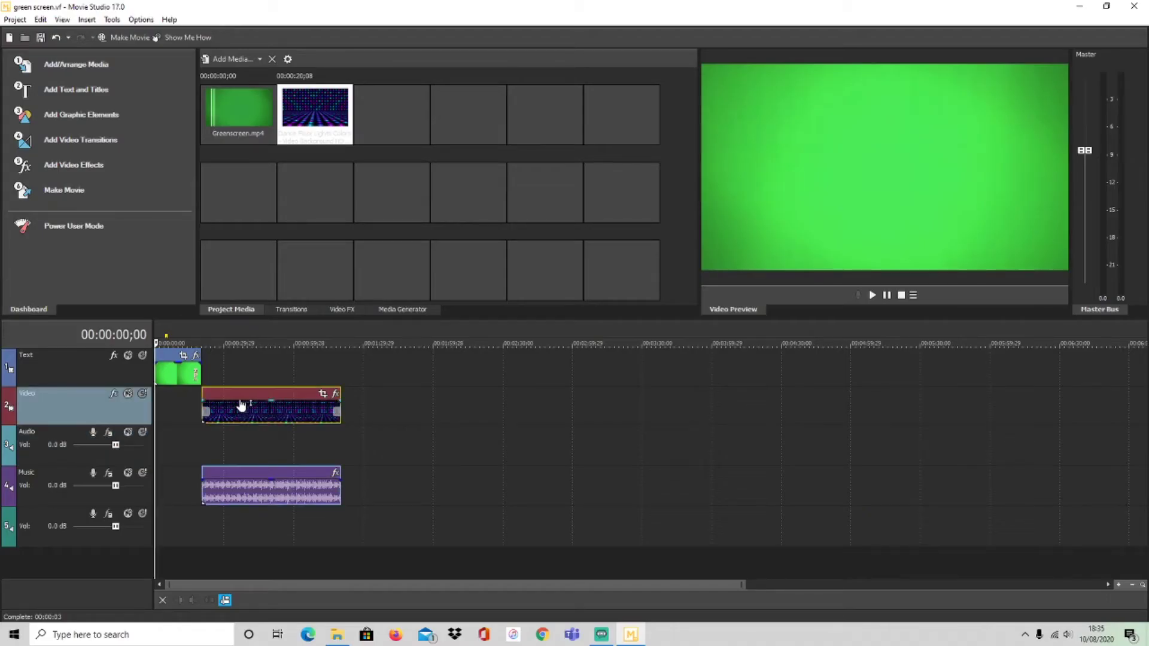
pyautogui.click(246, 465)
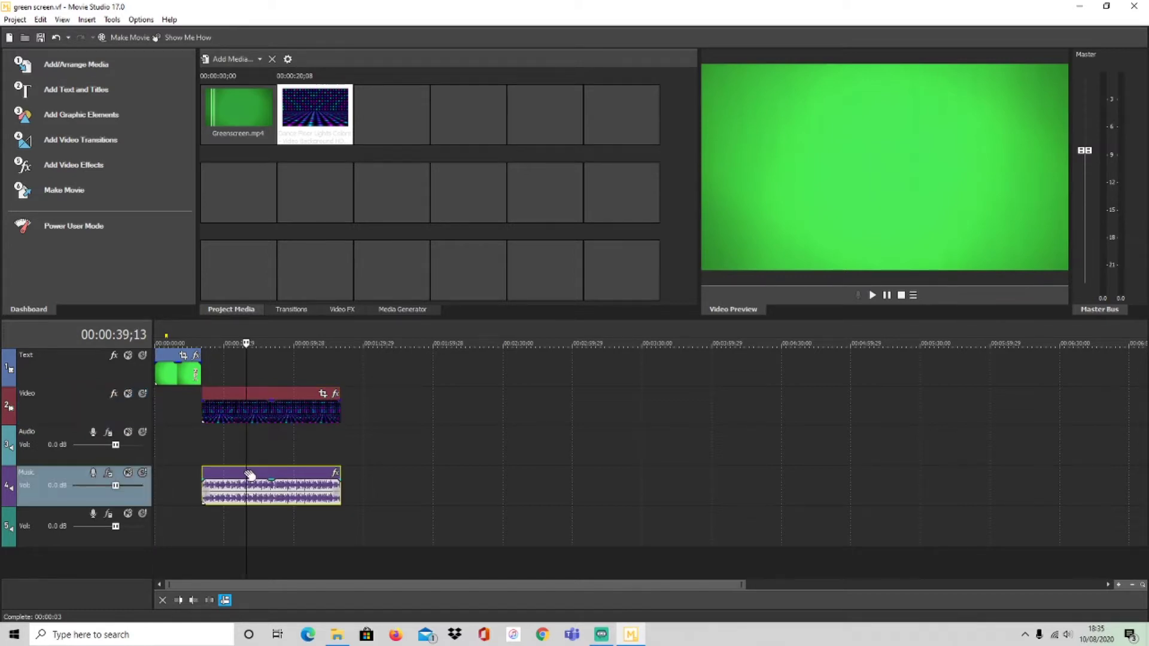
pyautogui.press('Delete')
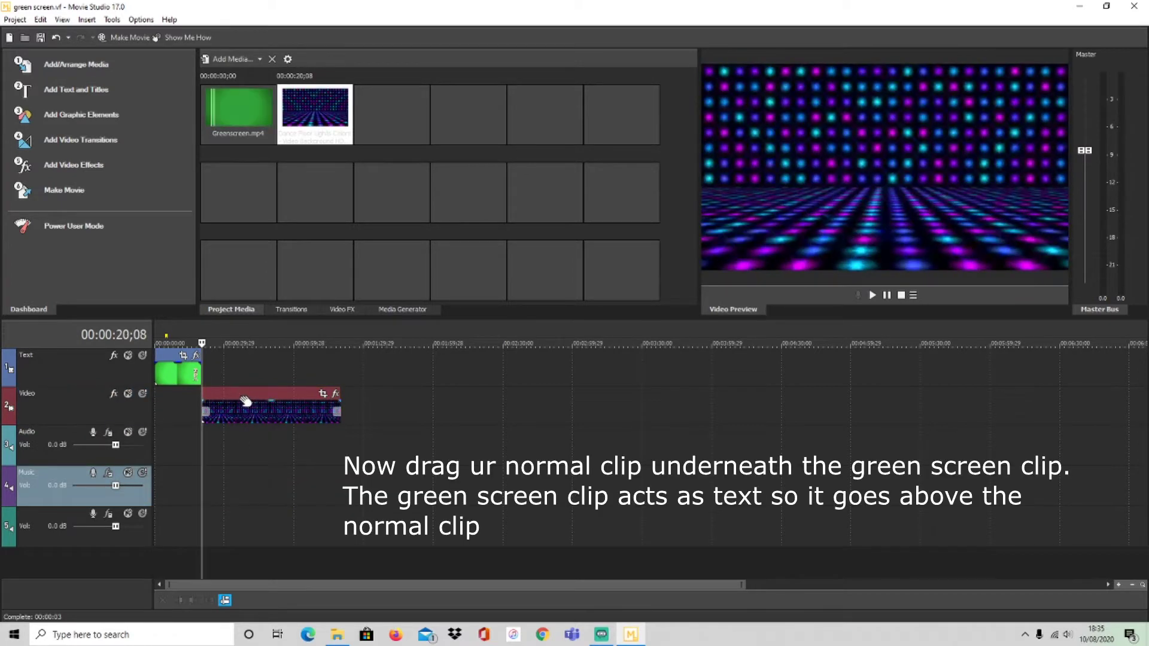
pyautogui.moveTo(246, 401); pyautogui.dragTo(199, 400)
pyautogui.press('Home')
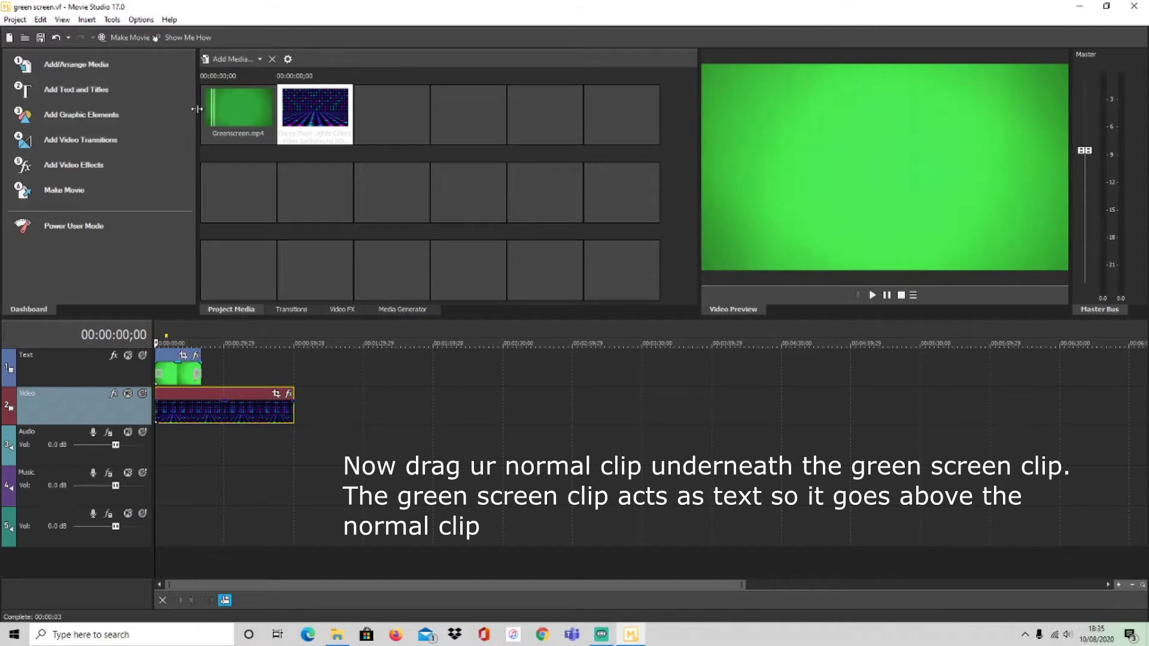
pyautogui.click(221, 60)
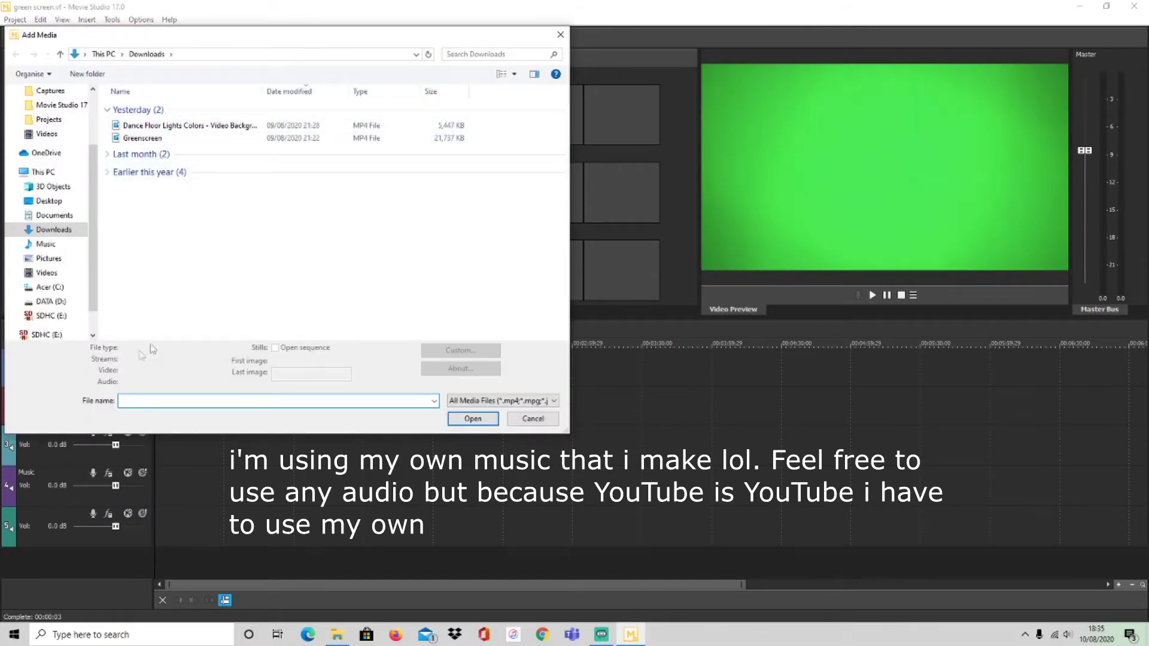
# Import Dance instrumental.mp3 from C:\Program Files\Image-Line\FL Studio 20 Projects.
pyautogui.click(50, 287)
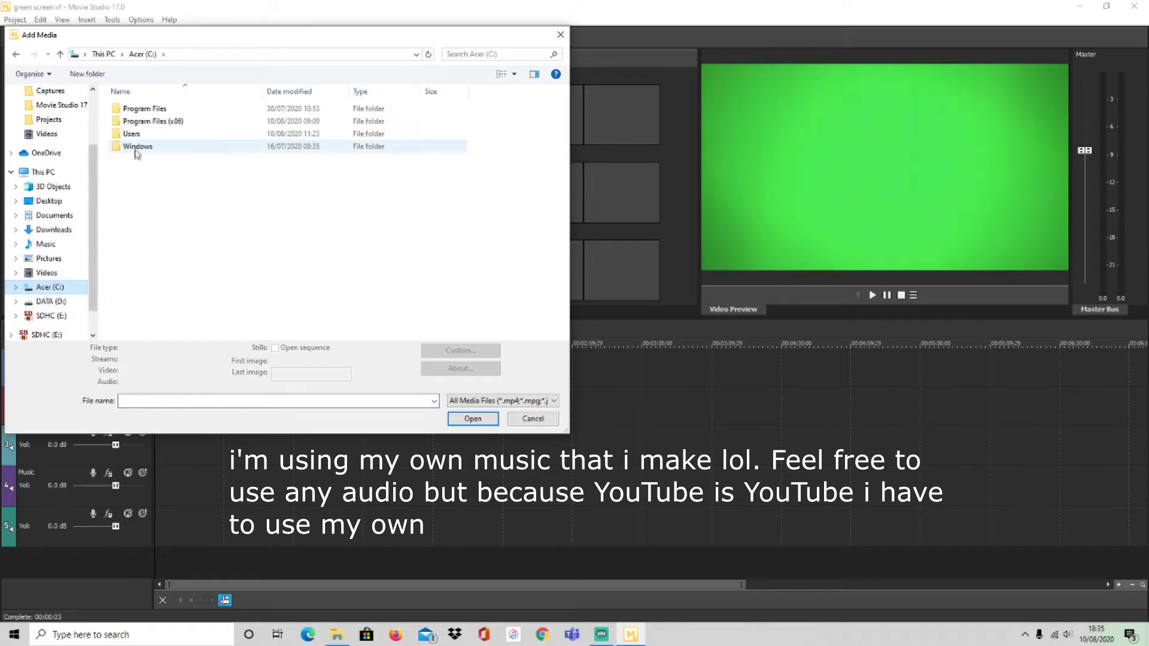
pyautogui.doubleClick(139, 110)
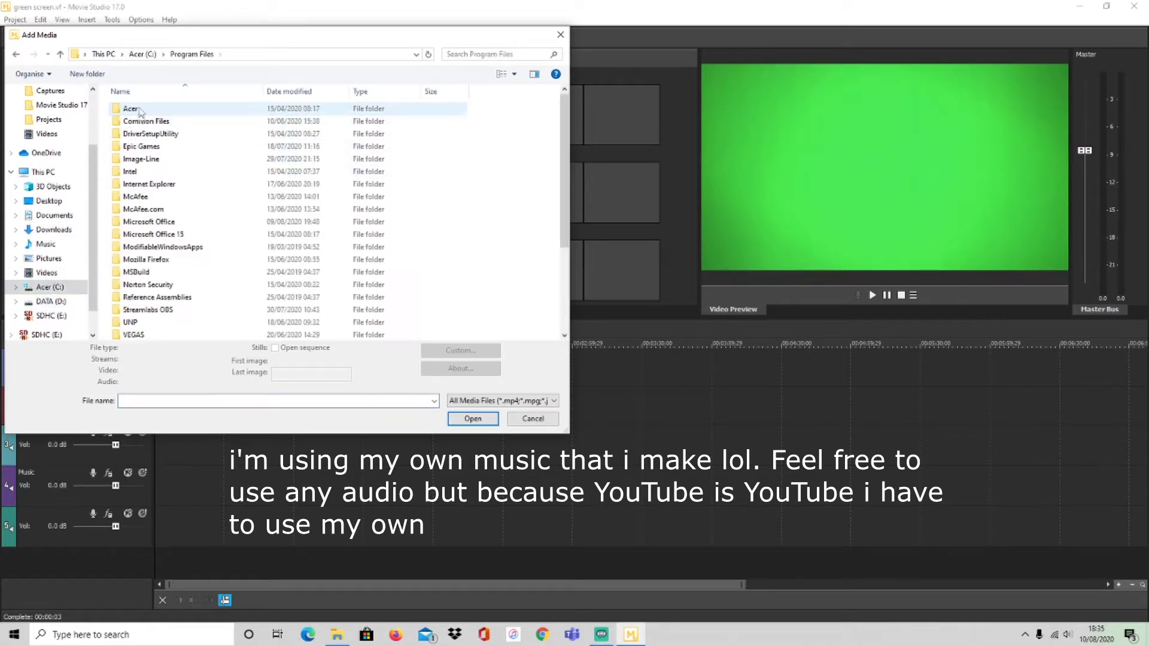
pyautogui.doubleClick(143, 159)
pyautogui.doubleClick(142, 110)
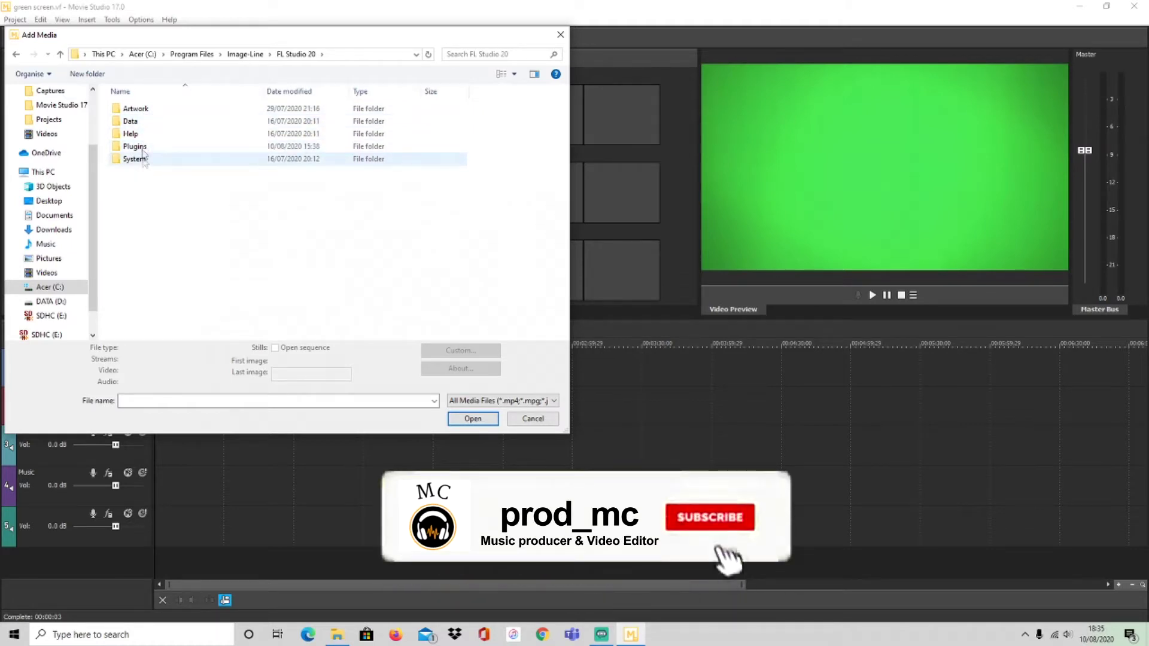
pyautogui.click(53, 121)
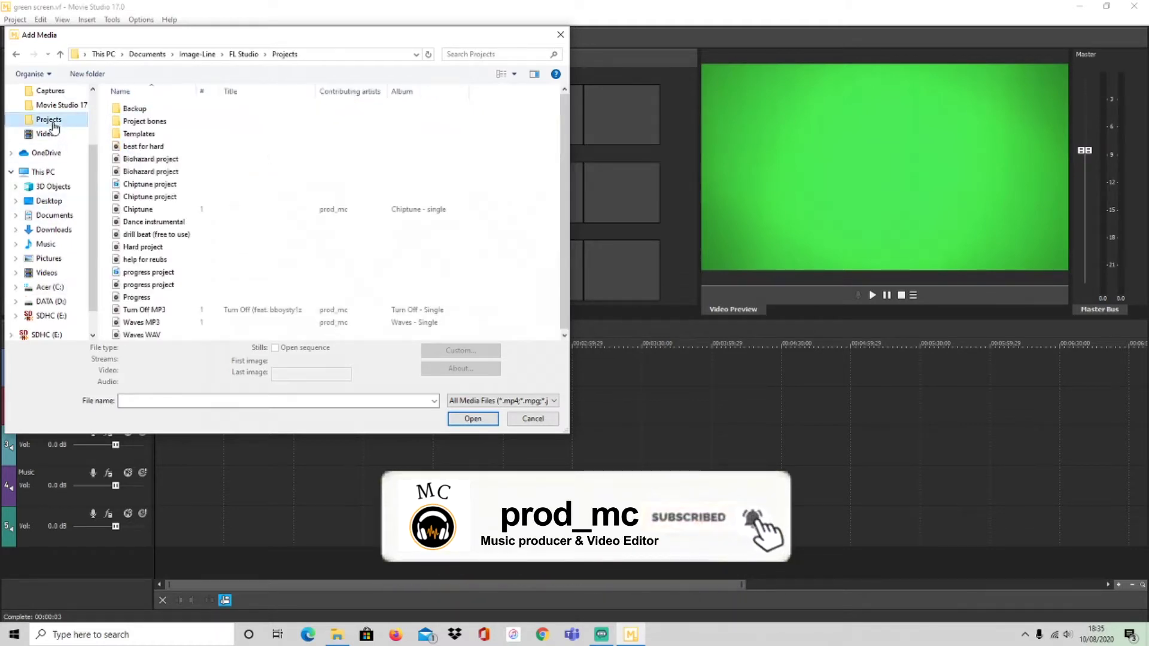
pyautogui.click(147, 222)
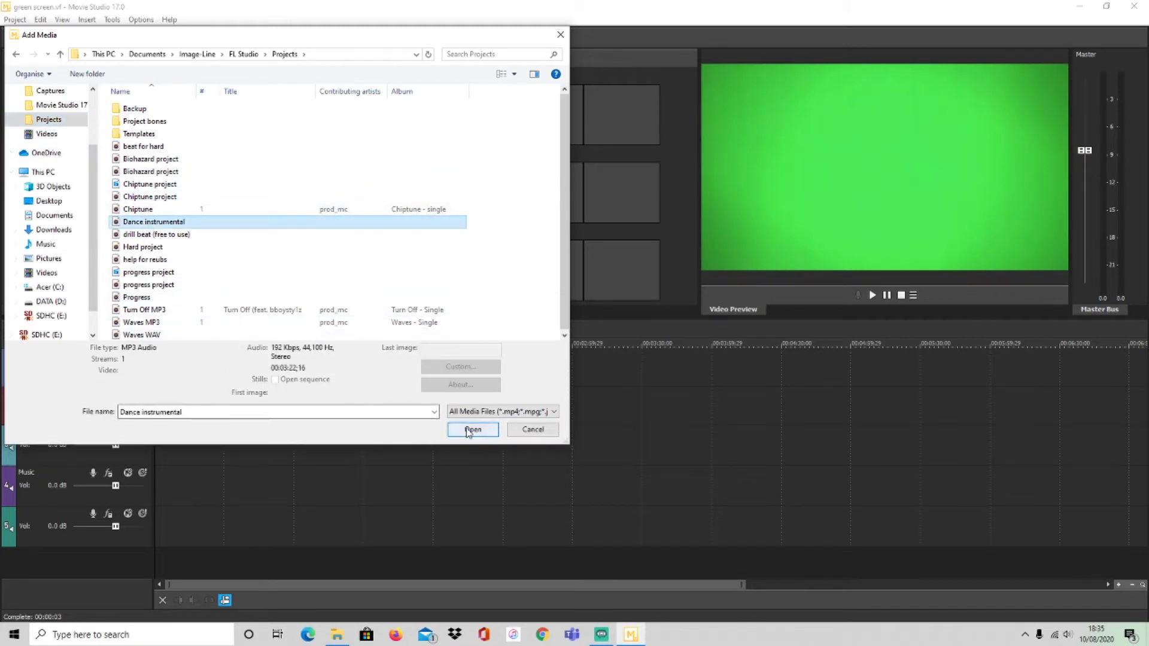
pyautogui.click(469, 430)
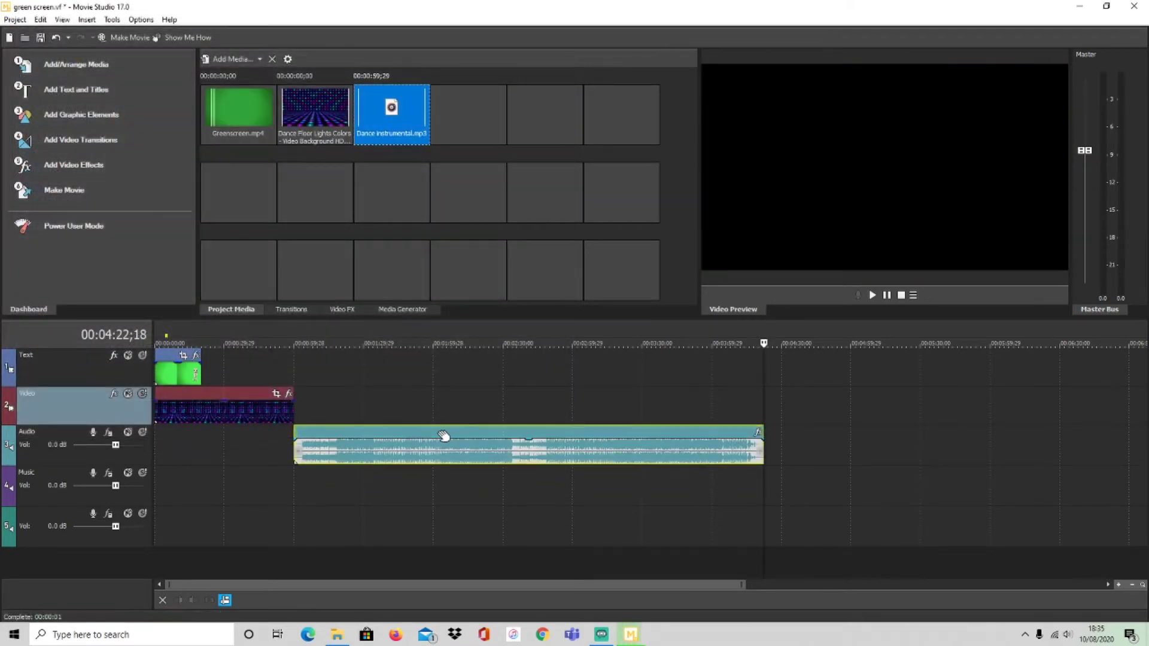
# Move the music to the project start, trim its silent lead-in, and preview.
pyautogui.moveTo(443, 435); pyautogui.dragTo(219, 442)
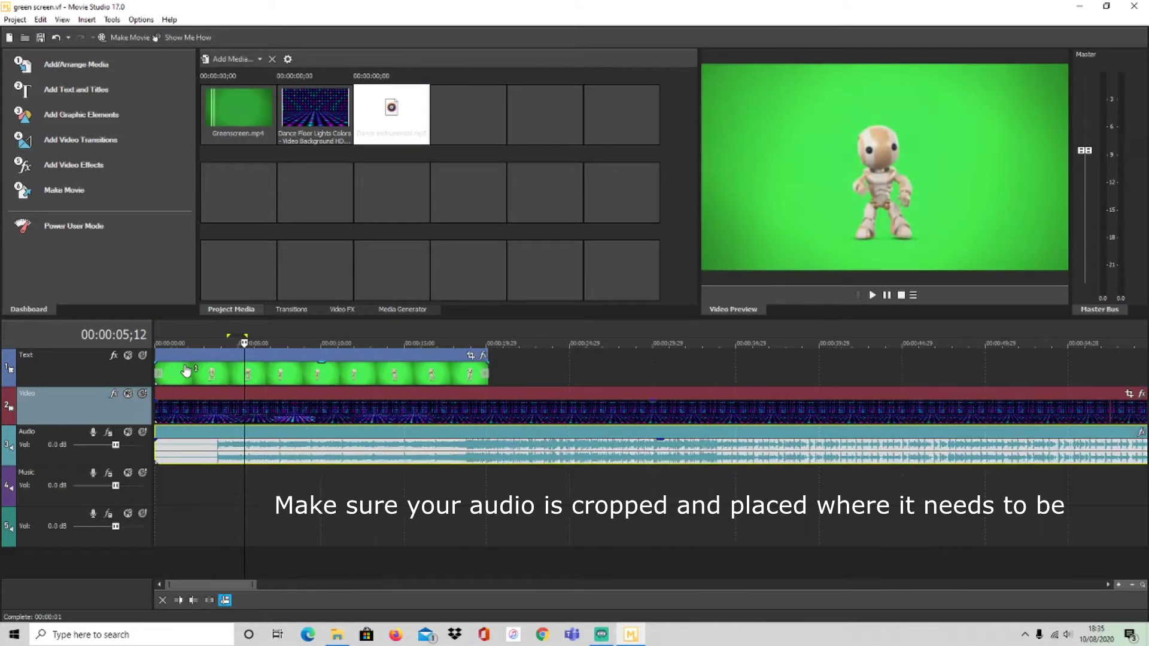
pyautogui.moveTo(161, 451); pyautogui.dragTo(323, 451)
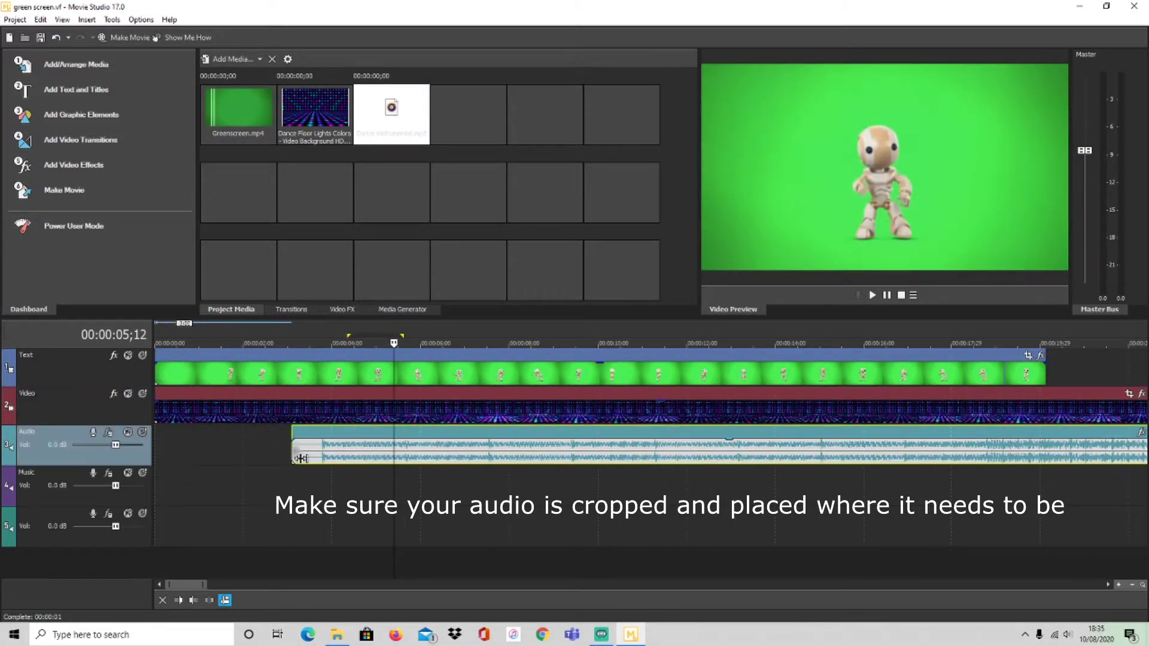
pyautogui.click(159, 346)
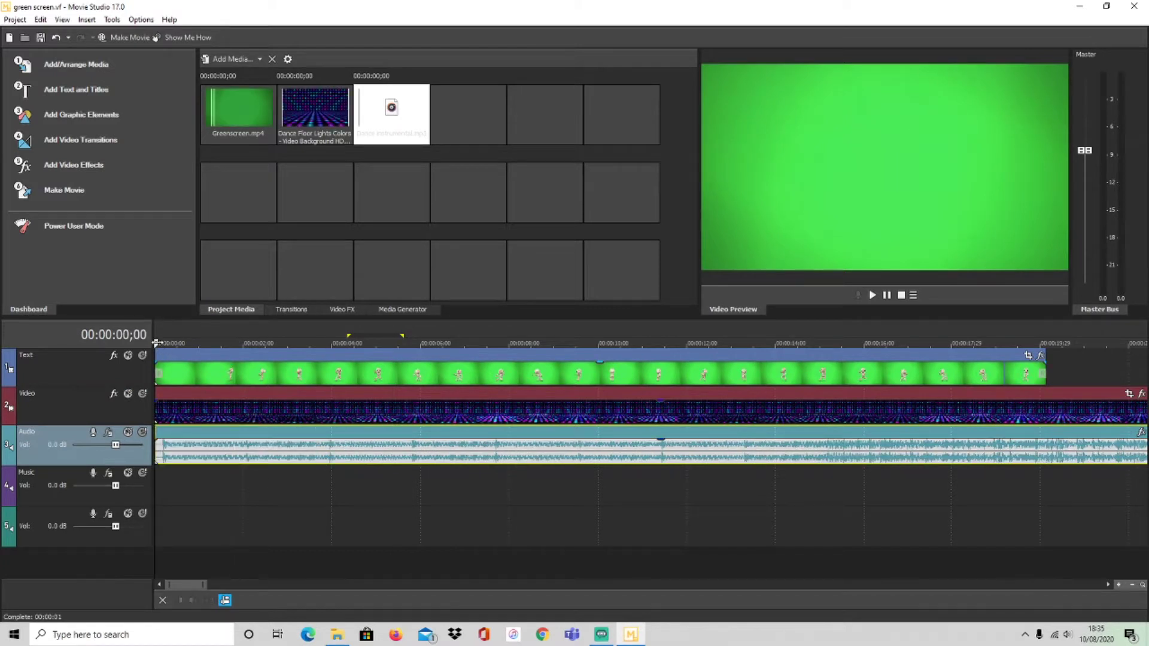
pyautogui.press('space')
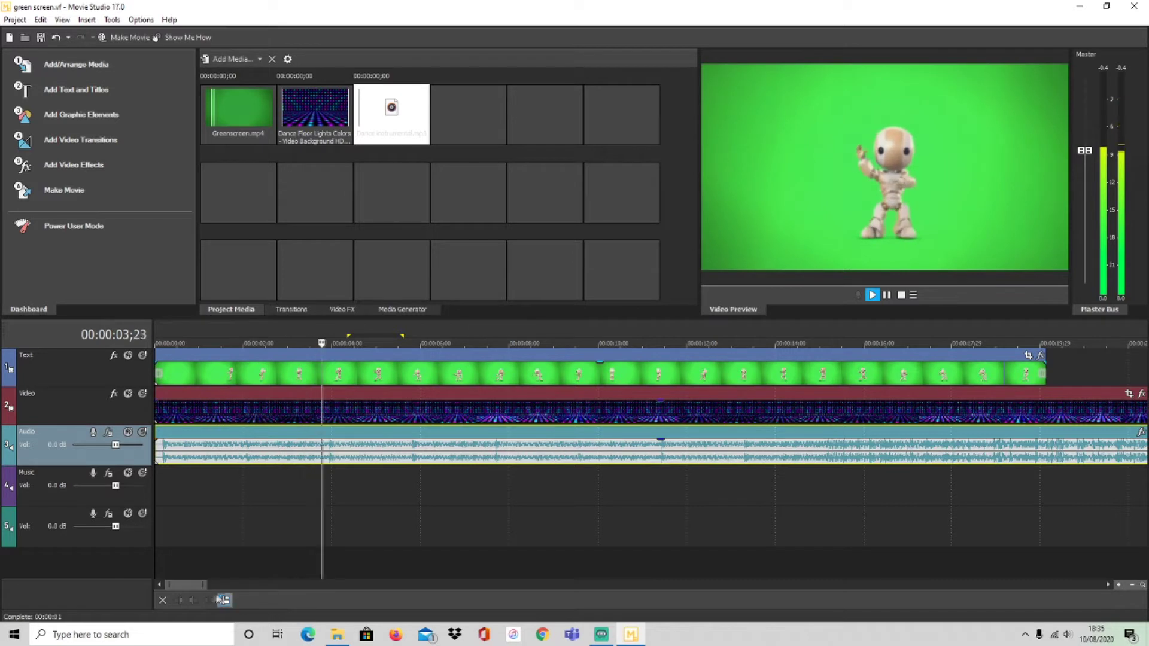
pyautogui.press('space')
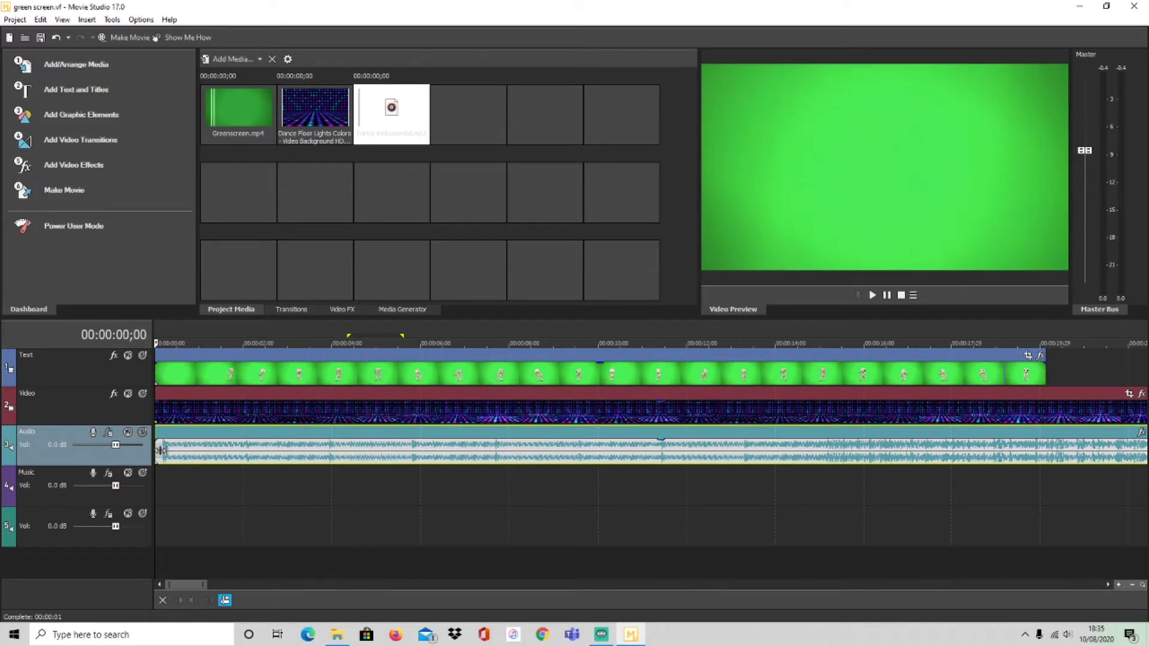
# Trim the disco-floor video to end with the robot clip at about 20 seconds.
pyautogui.moveTo(170, 449); pyautogui.dragTo(742, 449)
pyautogui.hotkey('ctrl', 'z')
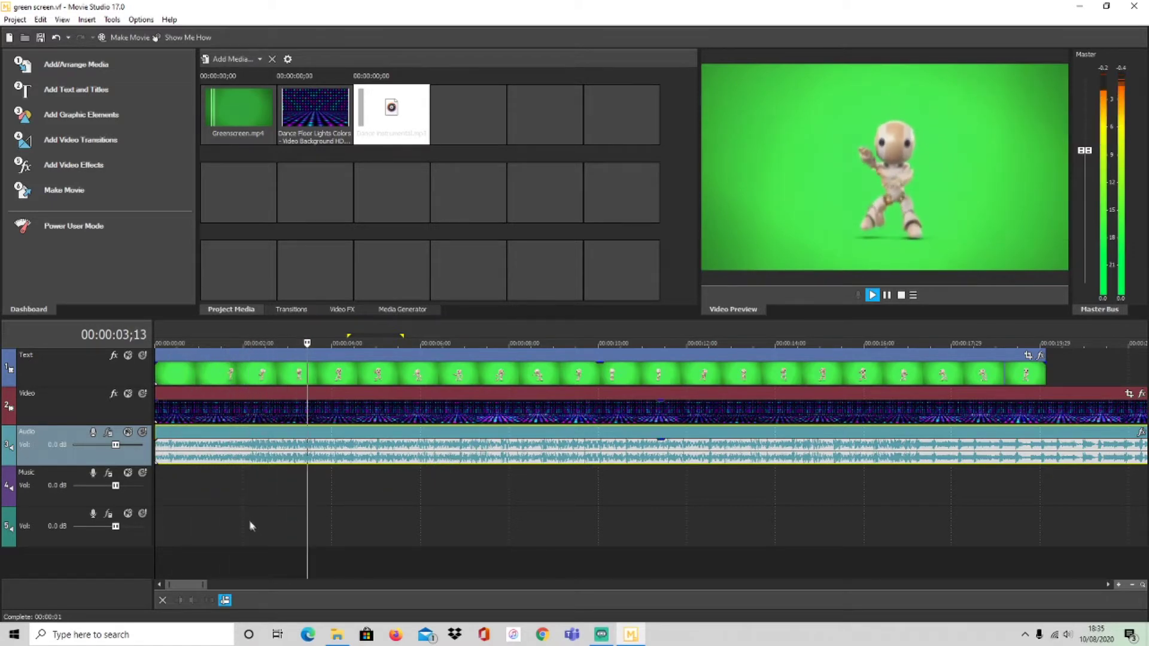
pyautogui.moveTo(205, 584); pyautogui.dragTo(254, 585)
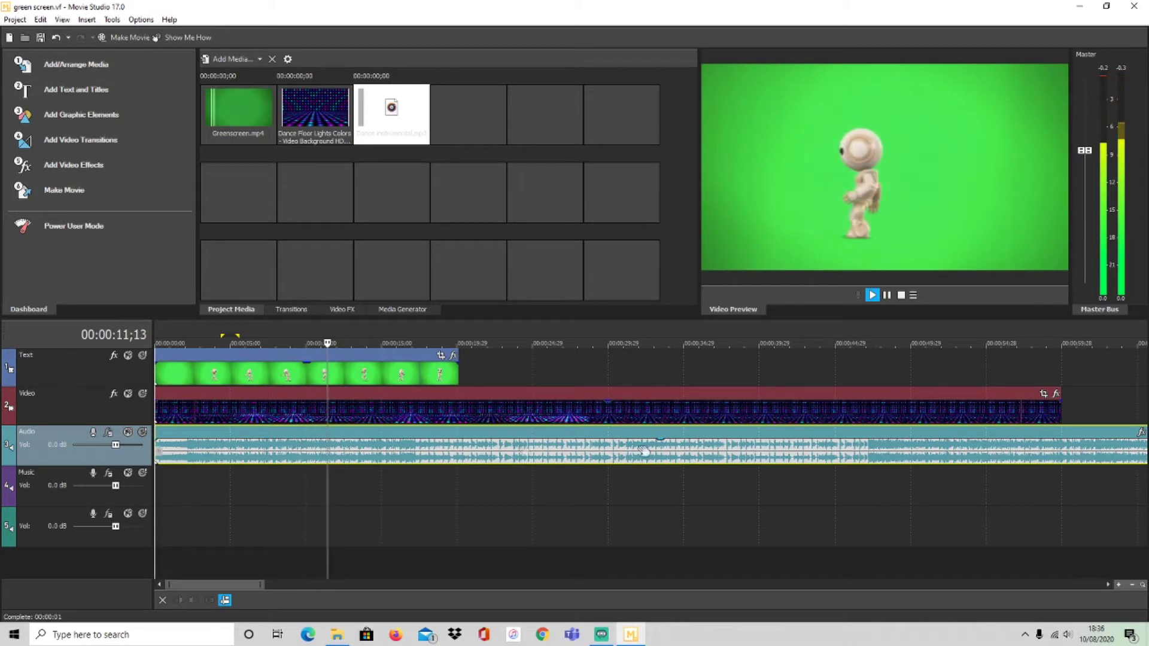
pyautogui.moveTo(1056, 402); pyautogui.dragTo(458, 429)
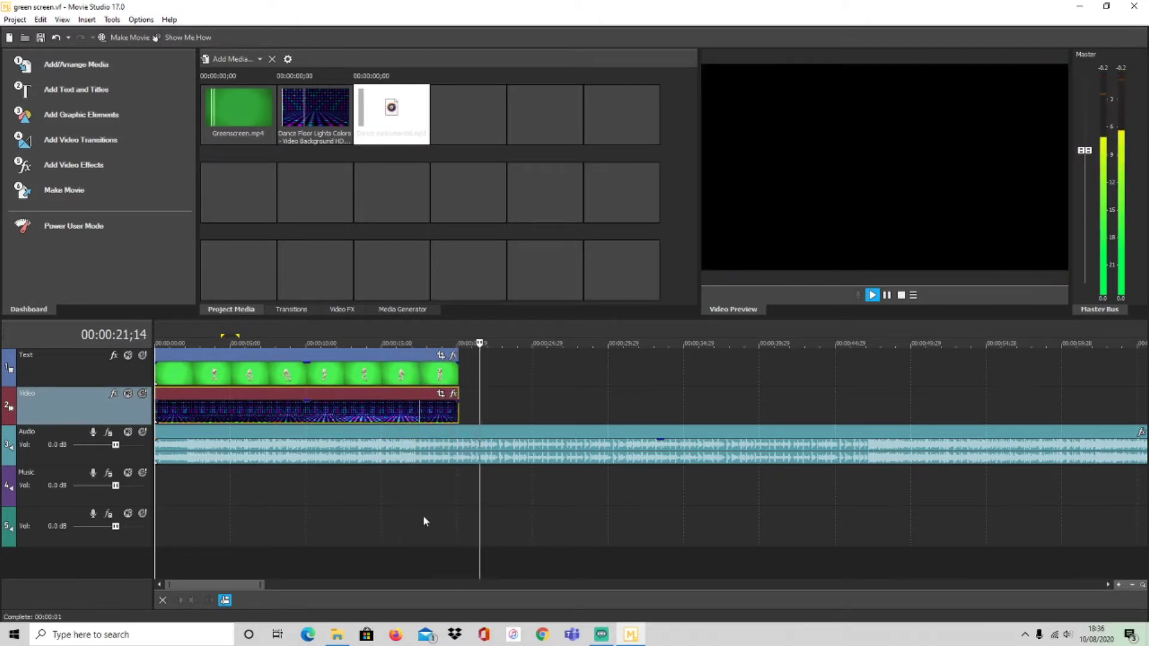
# Split the Dance instrumental at 00:00:20;03 and delete the part after the videos end.
pyautogui.press('space')
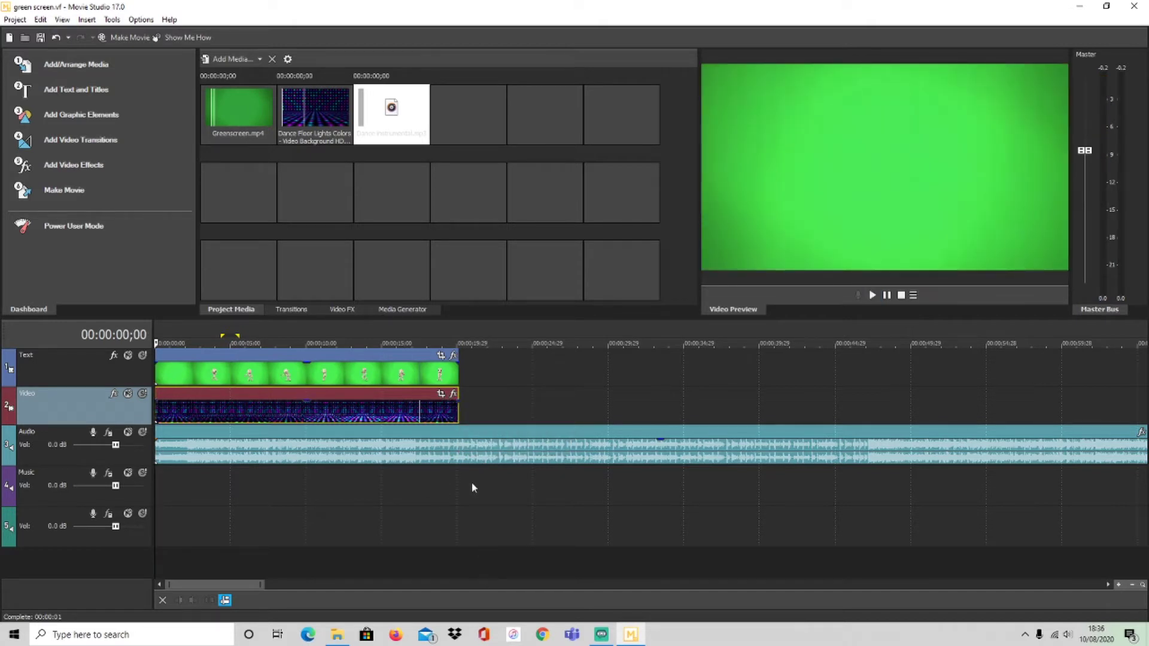
pyautogui.click(462, 439)
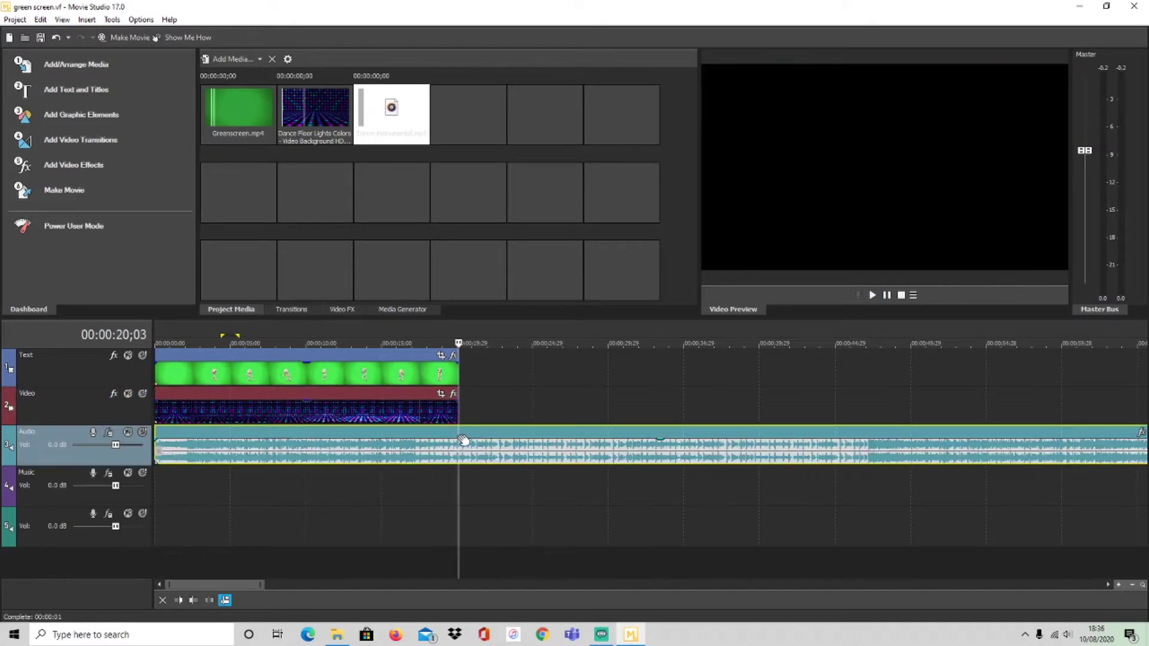
pyautogui.click(210, 601)
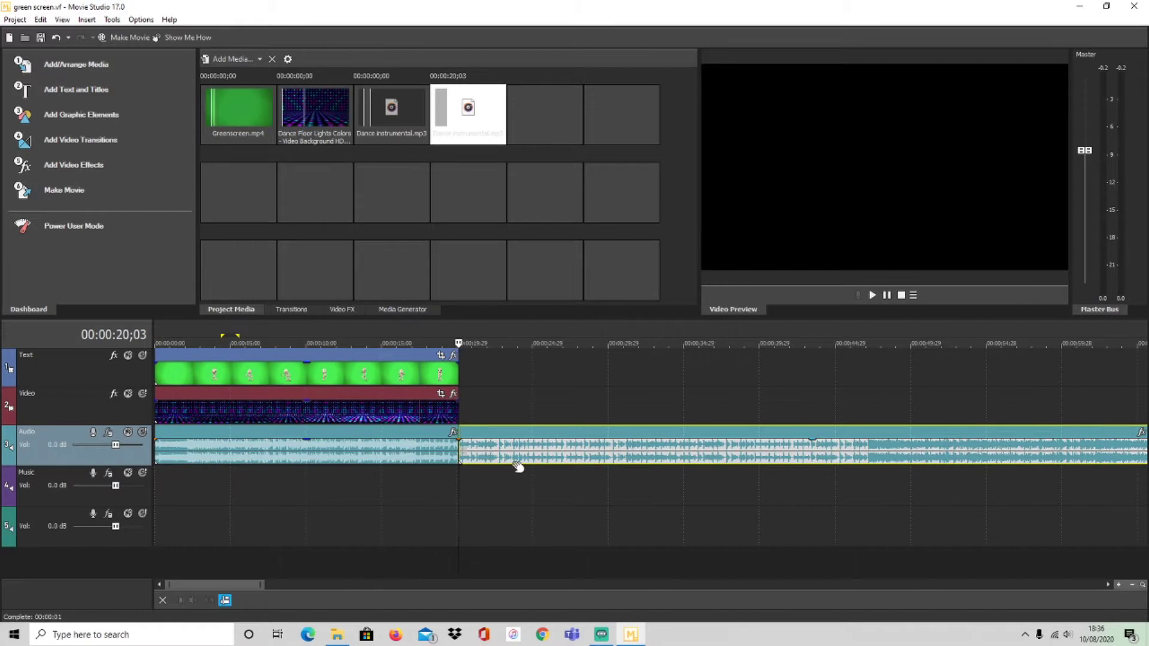
pyautogui.press('Delete')
pyautogui.click(388, 384)
pyautogui.click(375, 384)
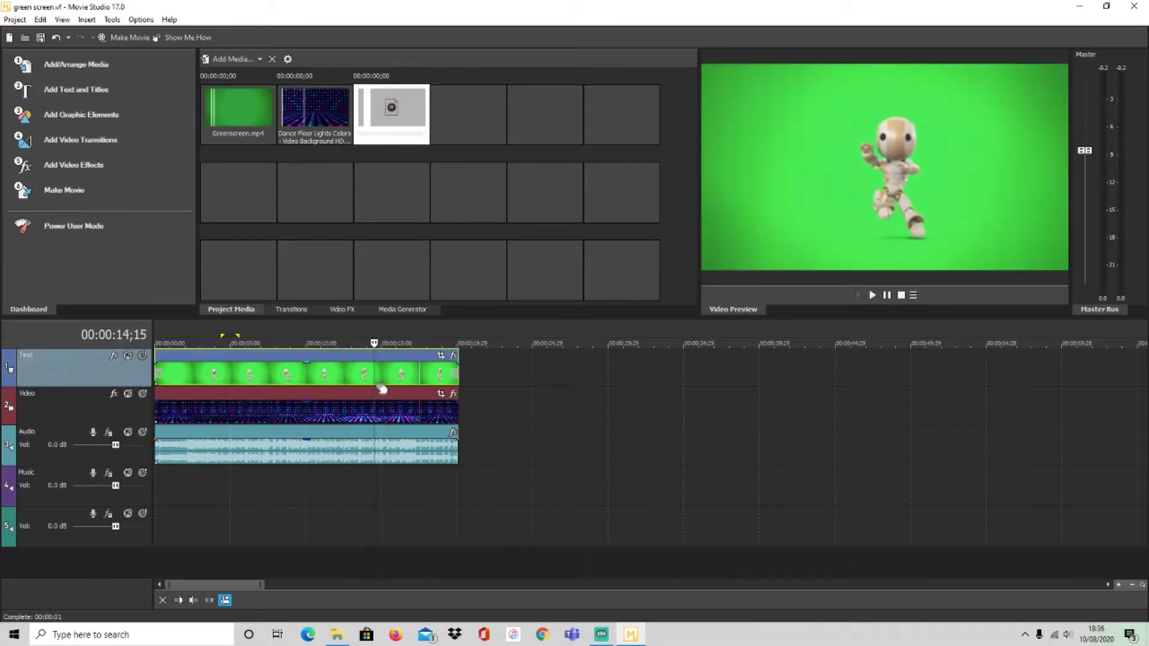
# Apply the (Default) Chroma Keyer preset from Video FX to the robot clip.
pyautogui.click(336, 312)
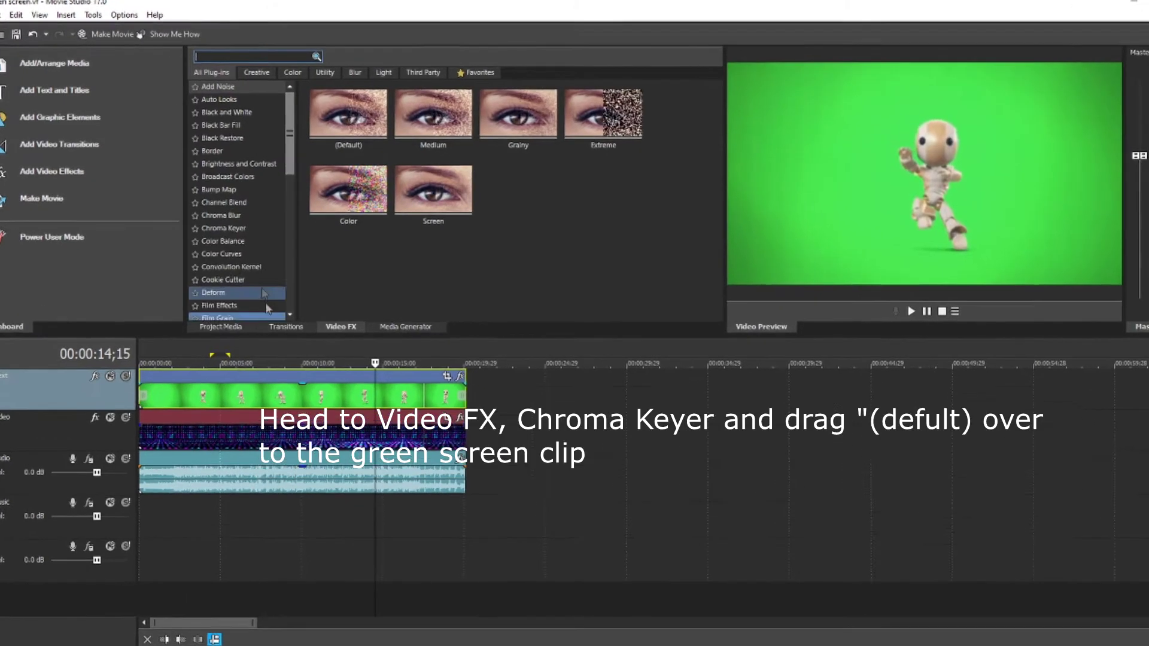
pyautogui.click(253, 216)
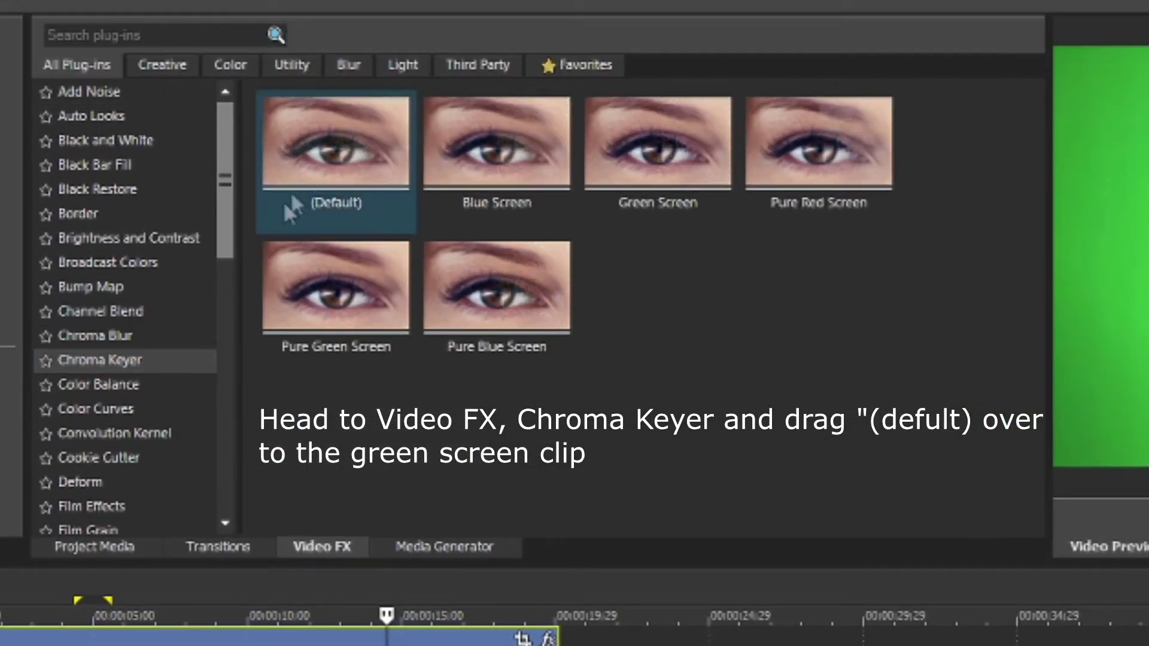
pyautogui.moveTo(331, 144); pyautogui.dragTo(414, 634)
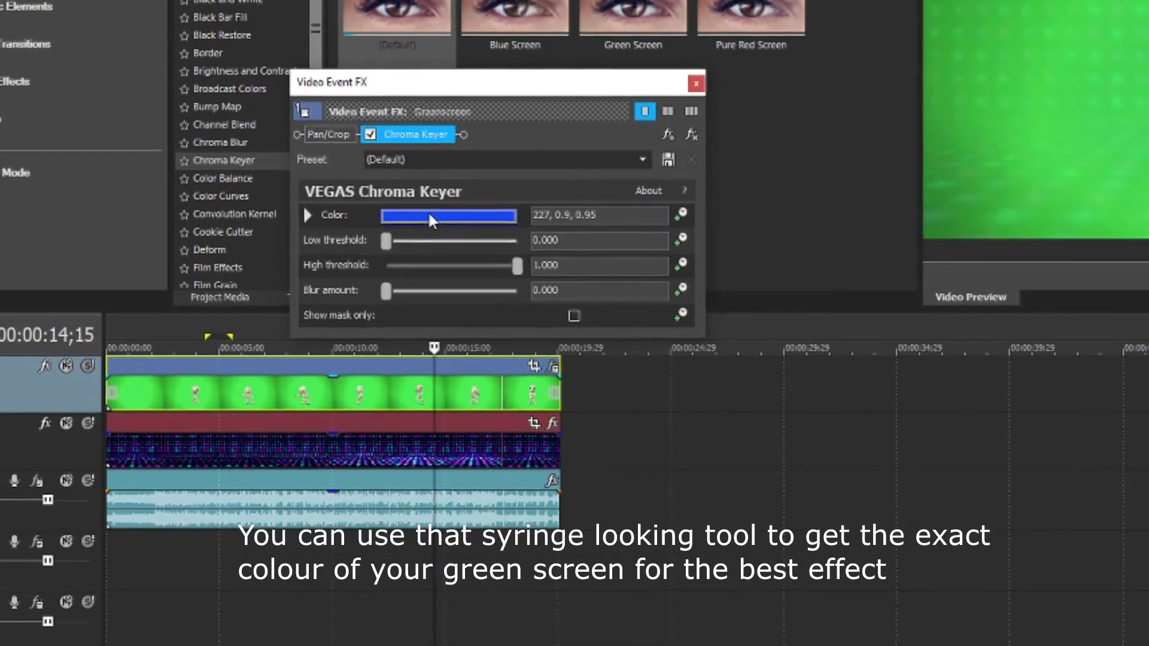
# Sample the background green as key colour (124, 0.67, 0.85) and preview the keyed result.
pyautogui.click(437, 275)
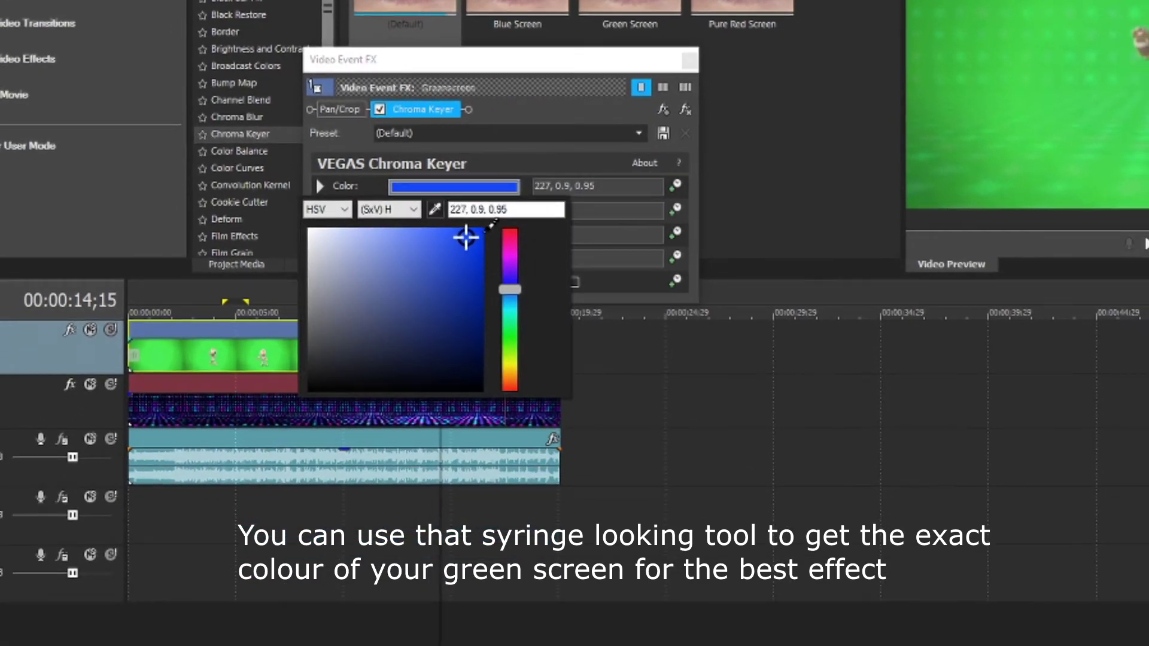
pyautogui.click(1032, 74)
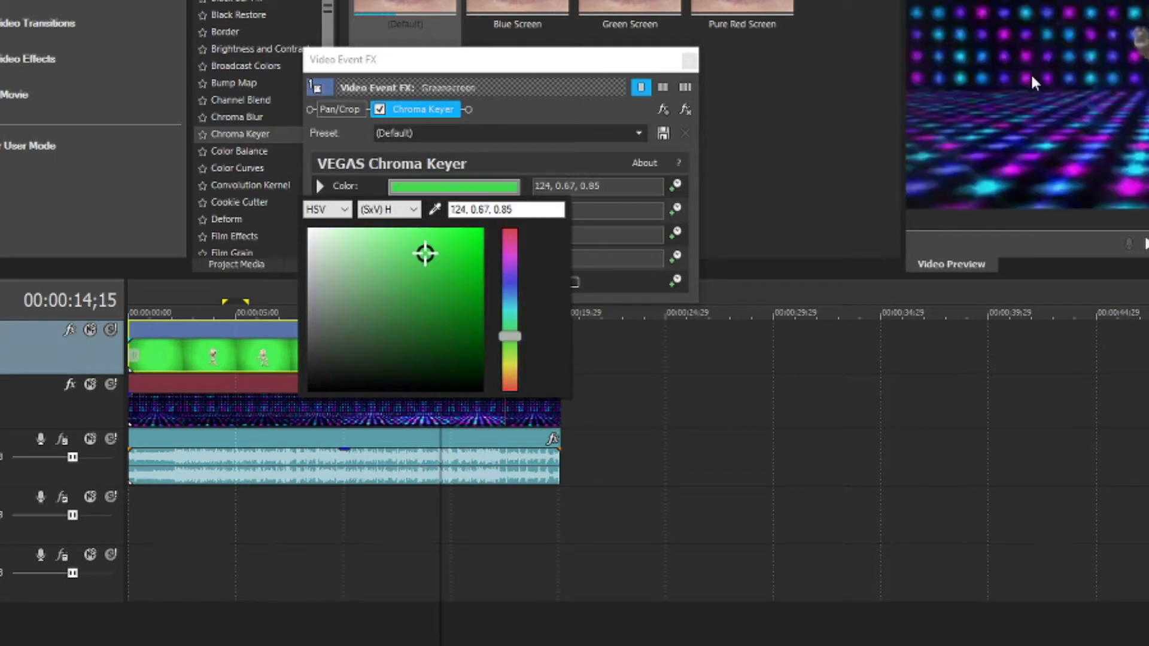
pyautogui.click(689, 63)
pyautogui.click(689, 63)
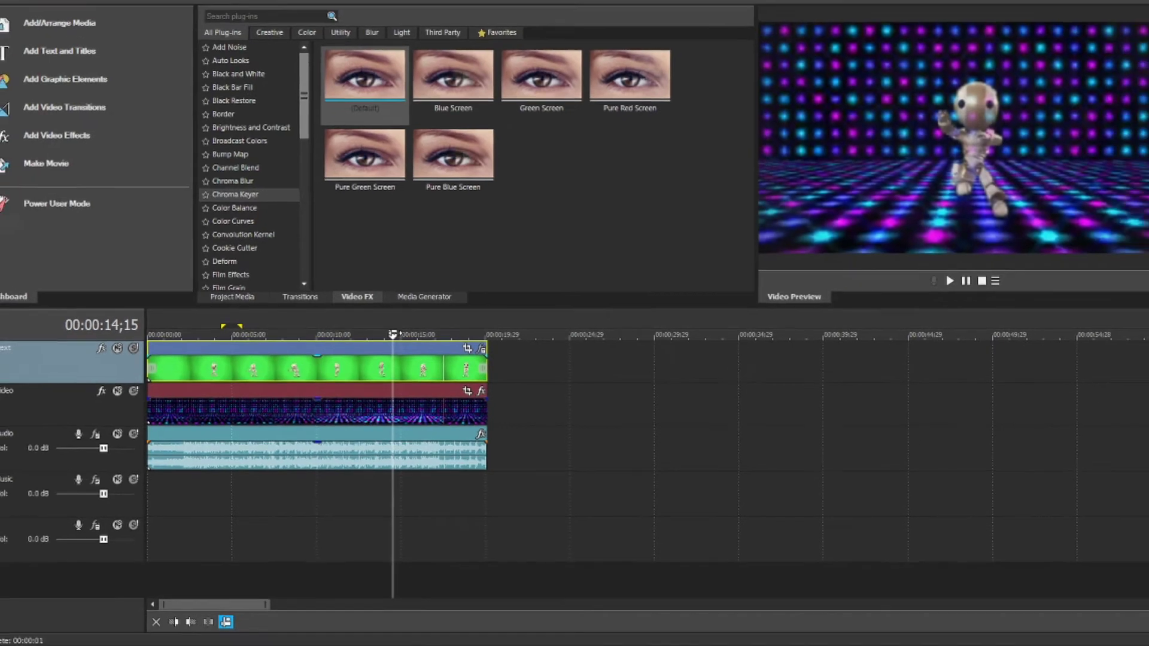
pyautogui.hotkey('ctrl', 'Home')
pyautogui.press('space')
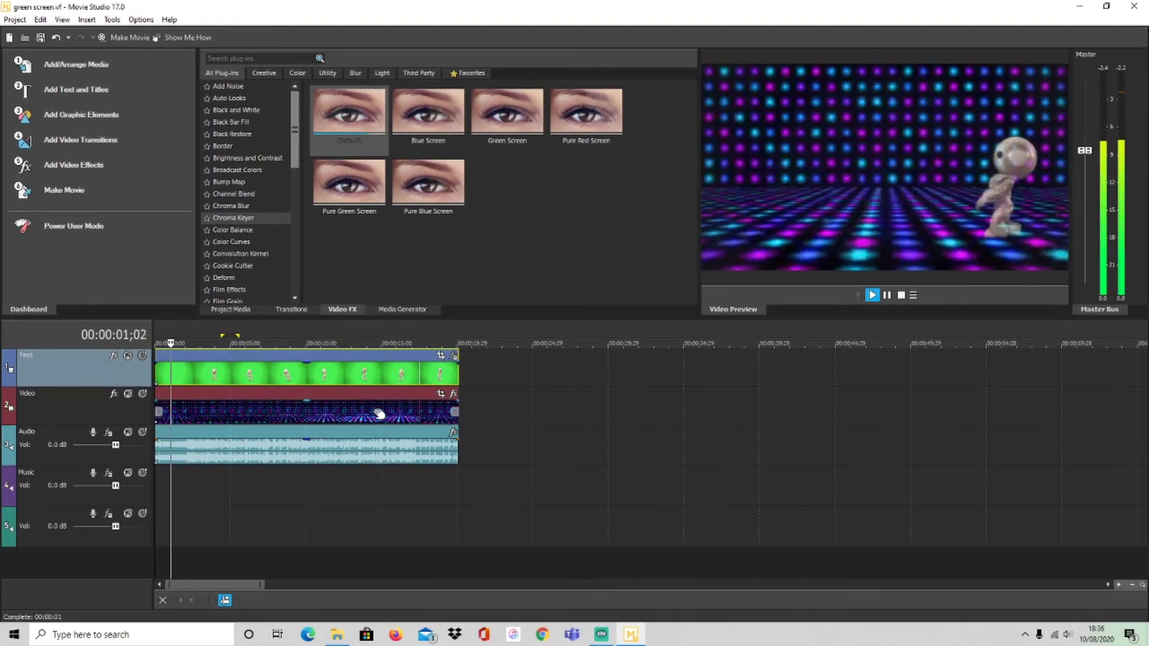
pyautogui.press('space')
# Change the Chroma Keyer key colour to 124, 0.91, 0.94 and play back to check.
pyautogui.click(453, 356)
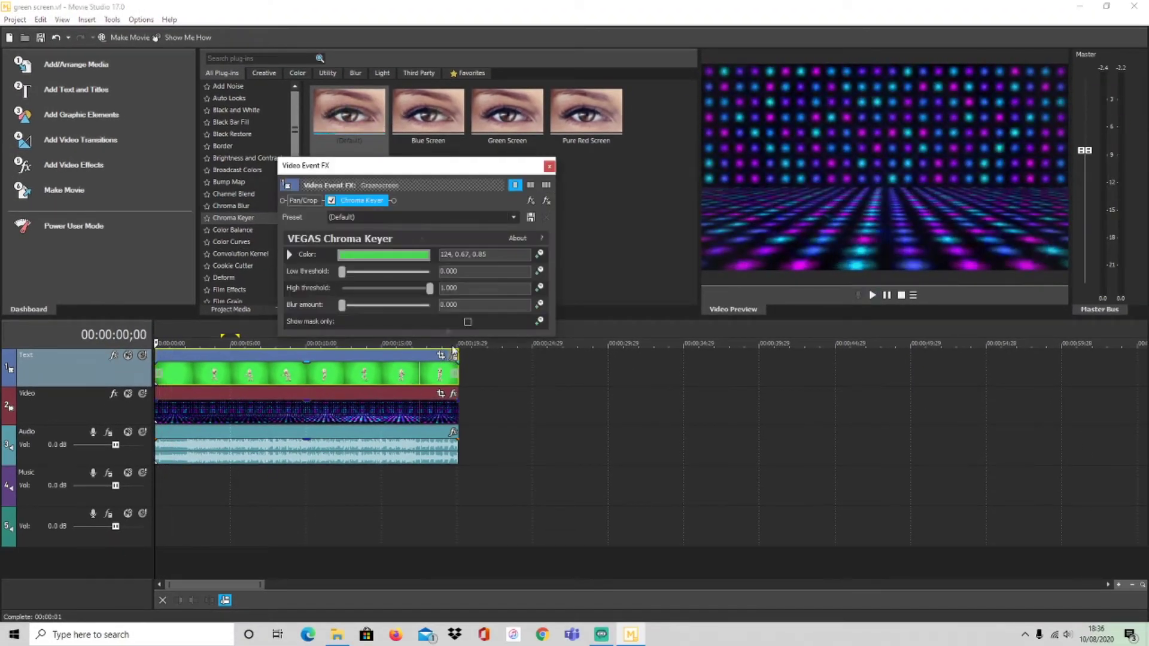
pyautogui.click(410, 261)
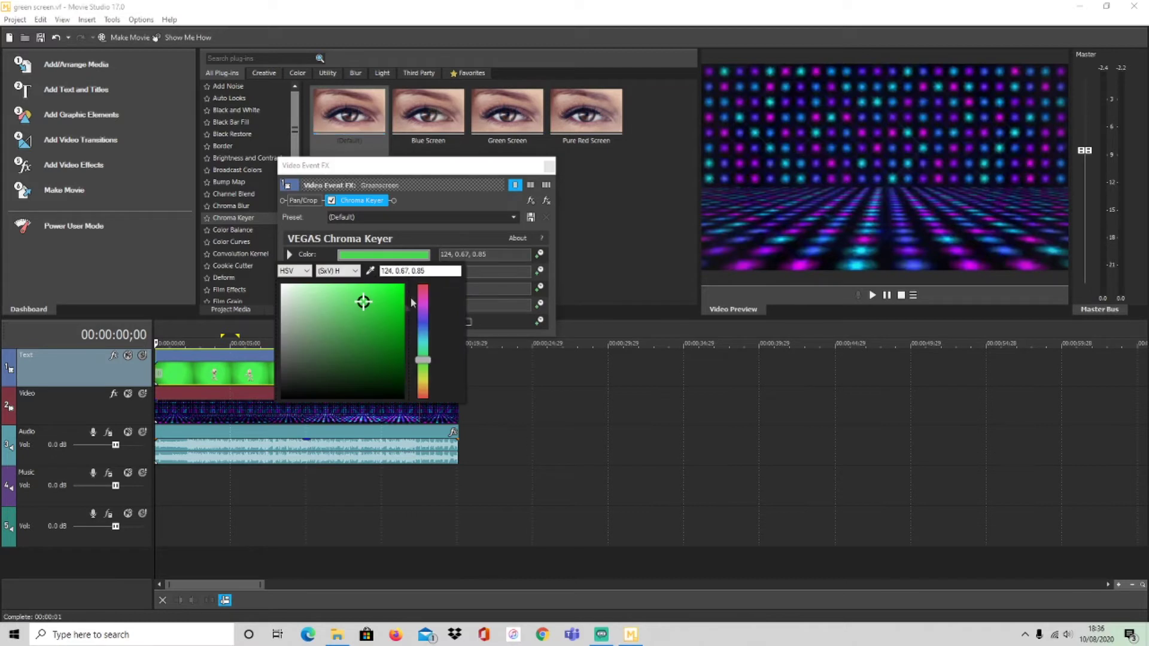
pyautogui.click(392, 291)
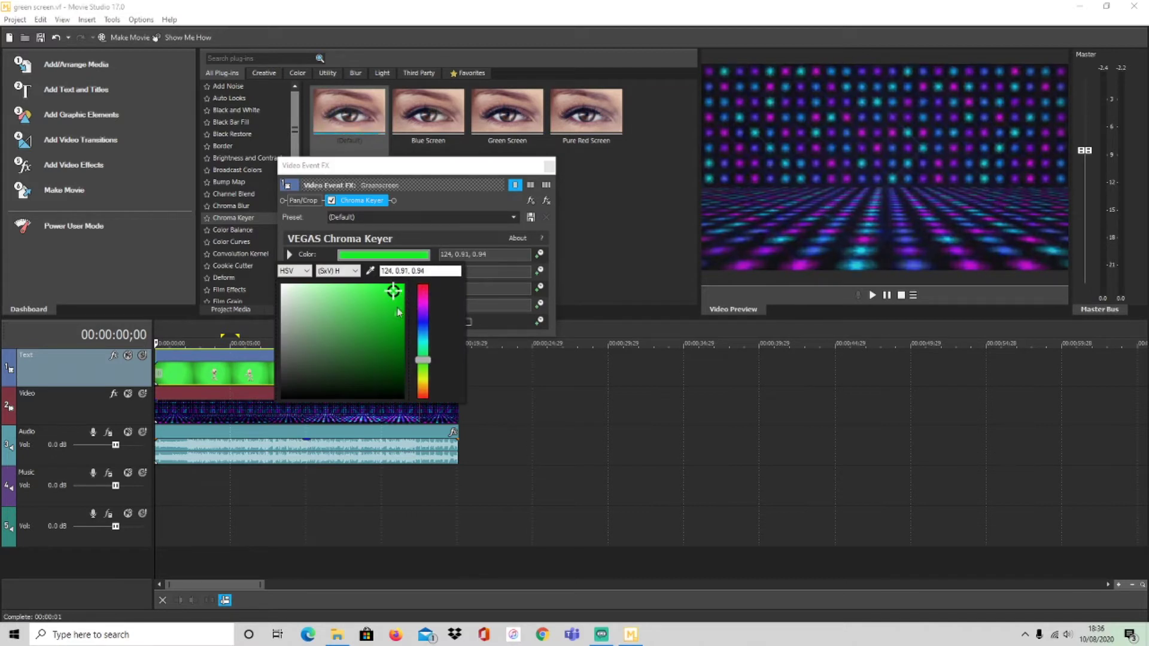
pyautogui.click(520, 201)
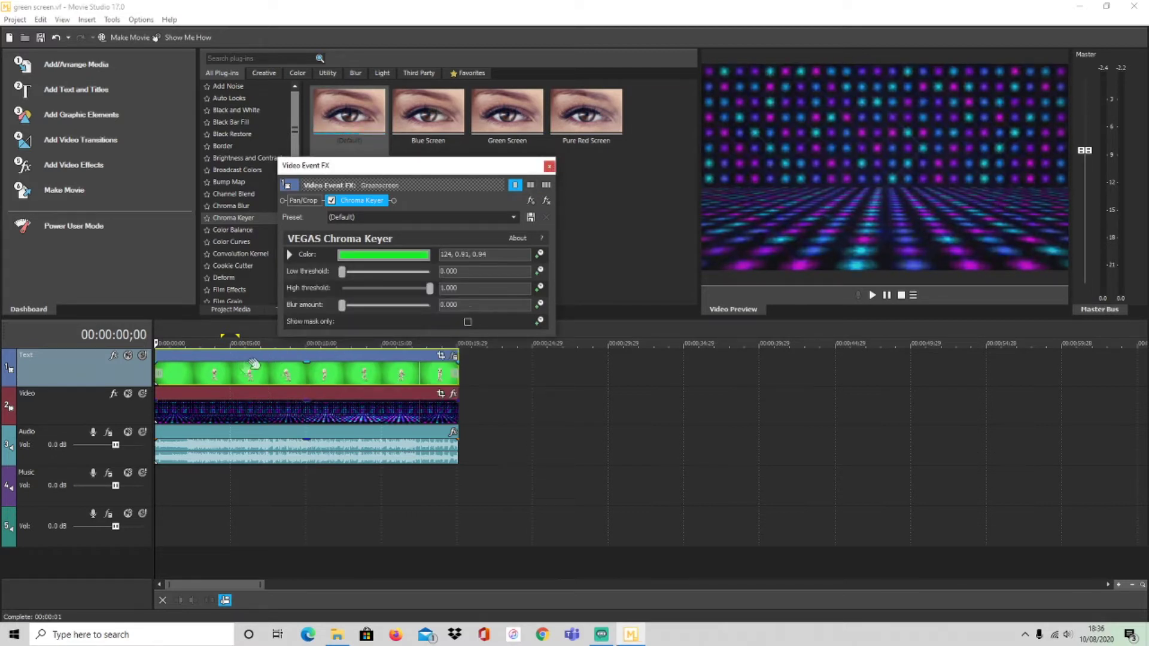
pyautogui.click(194, 344)
pyautogui.press('space')
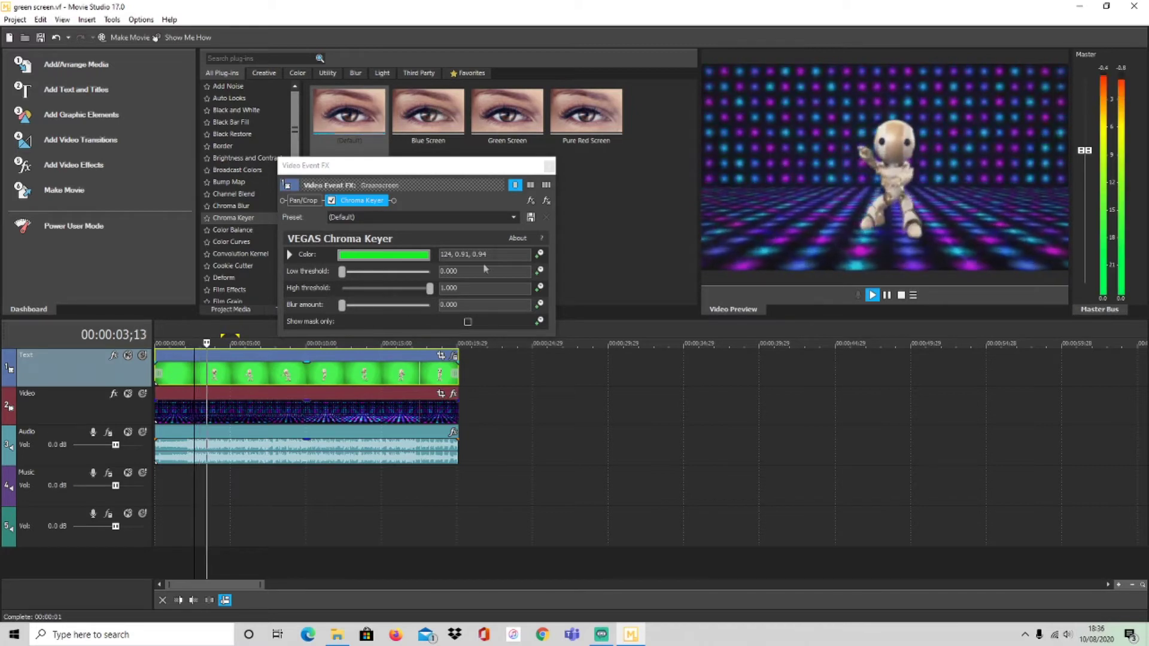
pyautogui.click(548, 166)
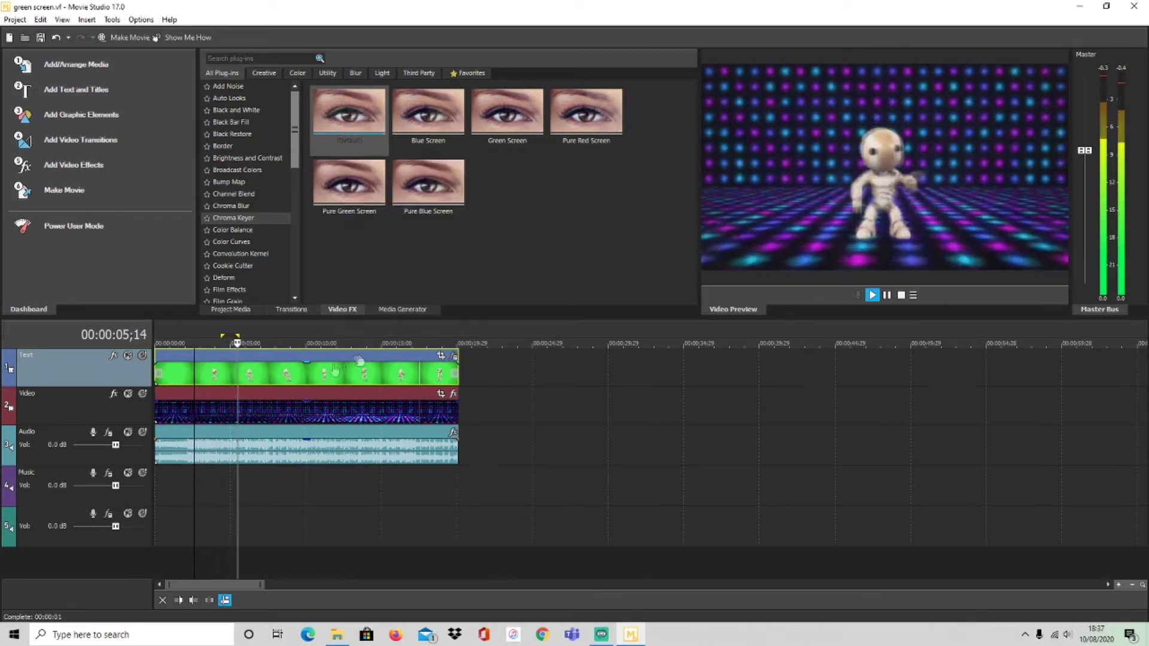
pyautogui.rightClick(452, 357)
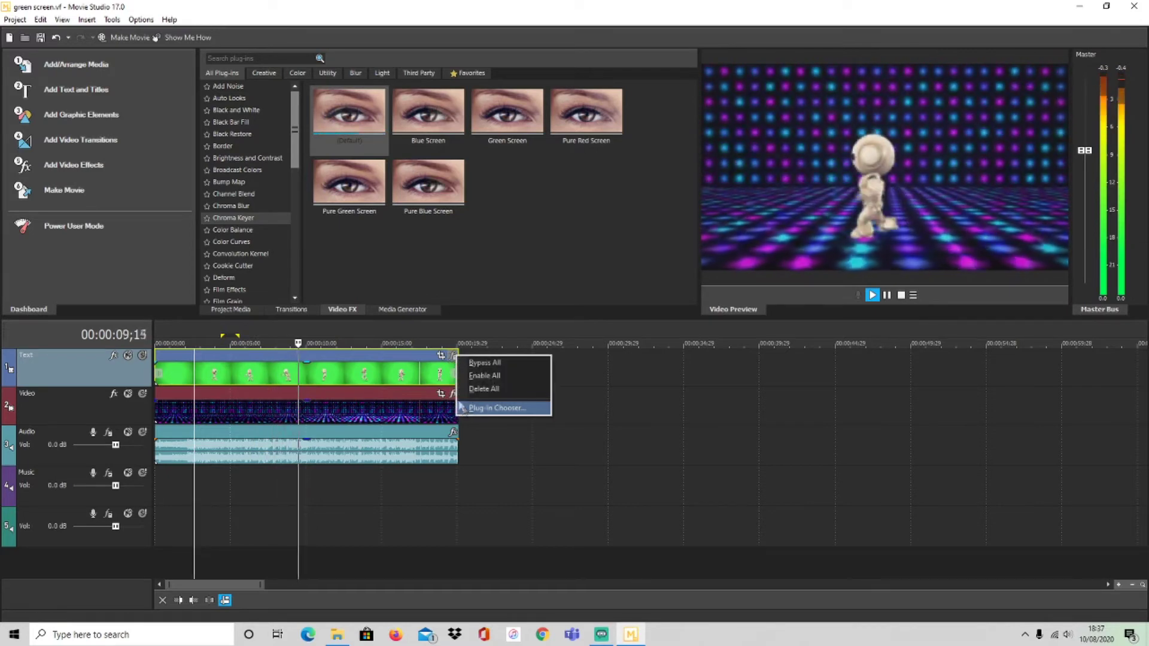
# Delete all effects on the robot clip, then apply the Chroma Keyer Green Screen preset.
pyautogui.click(470, 395)
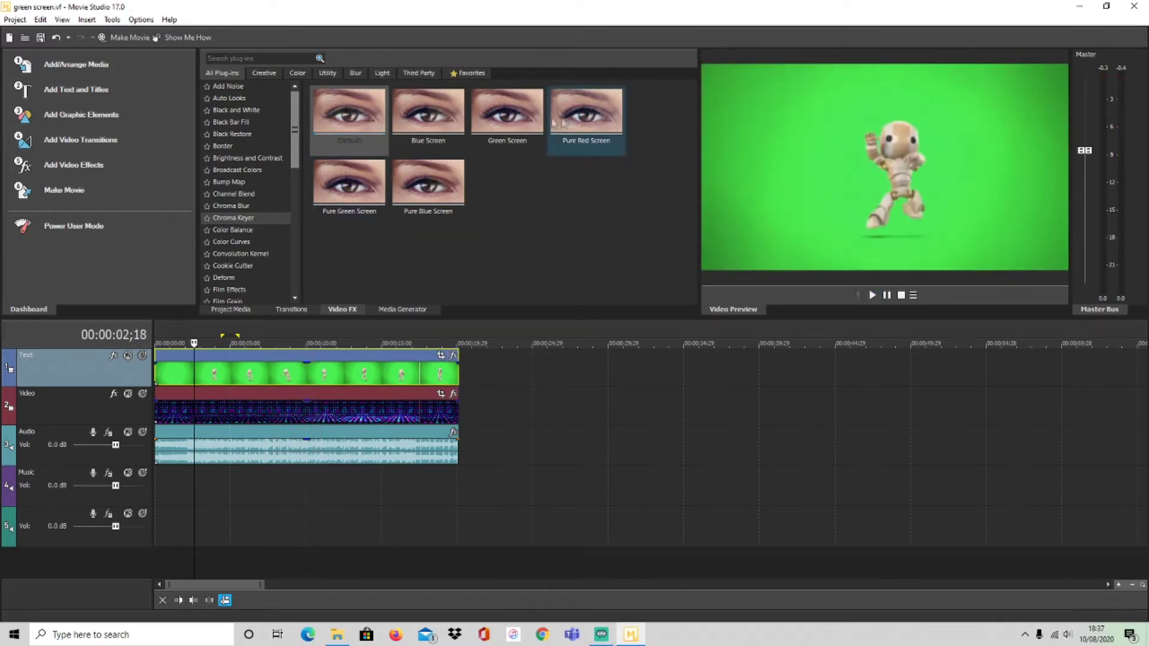
pyautogui.moveTo(515, 126); pyautogui.dragTo(441, 301)
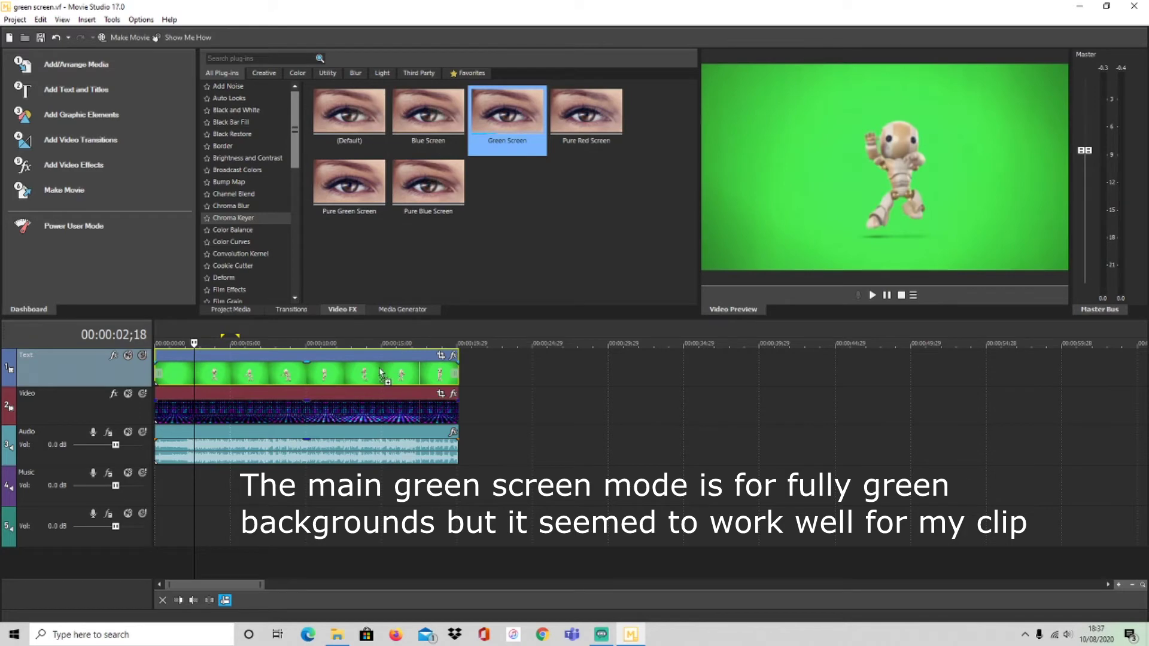
pyautogui.moveTo(381, 374); pyautogui.dragTo(388, 376)
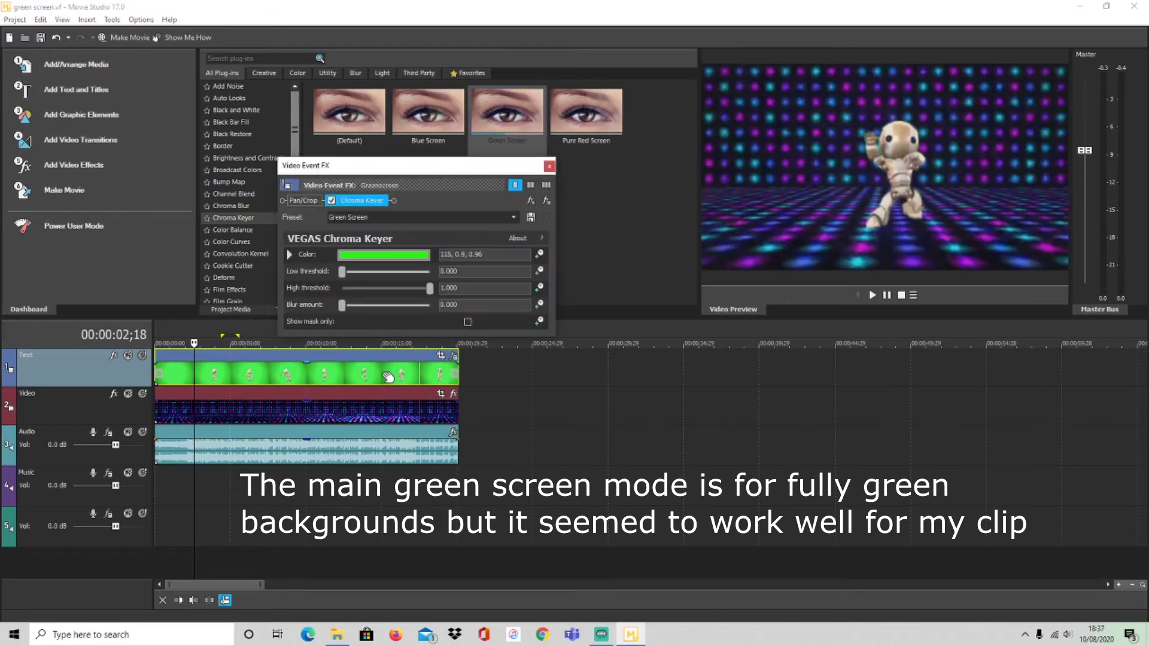
pyautogui.click(550, 164)
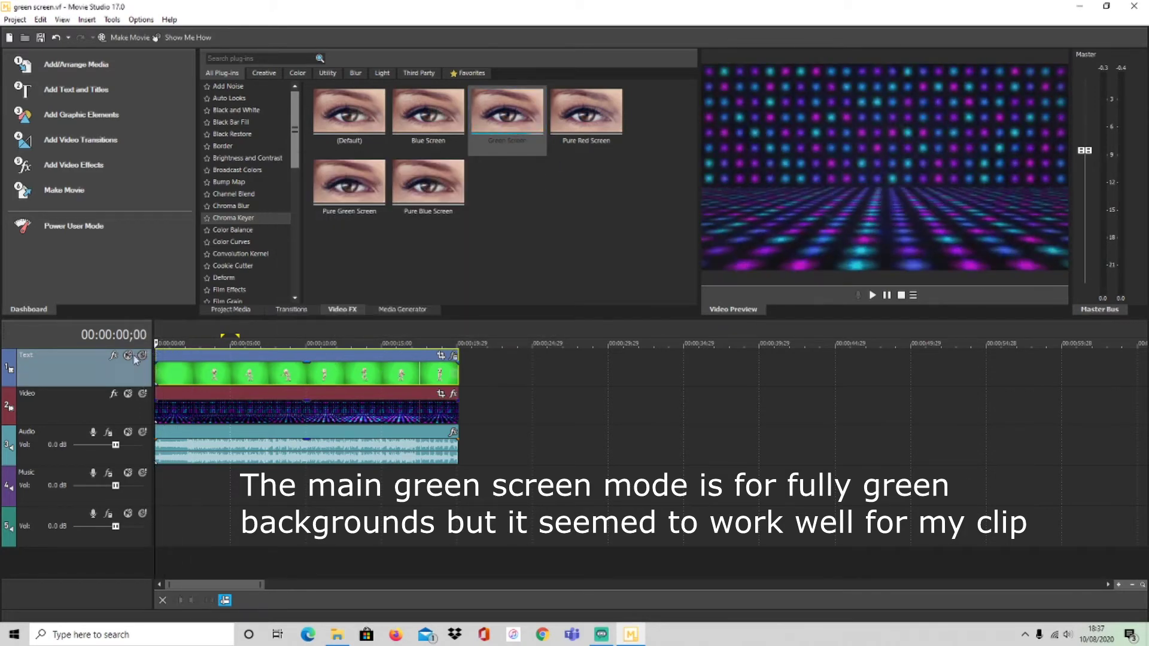
pyautogui.press('space')
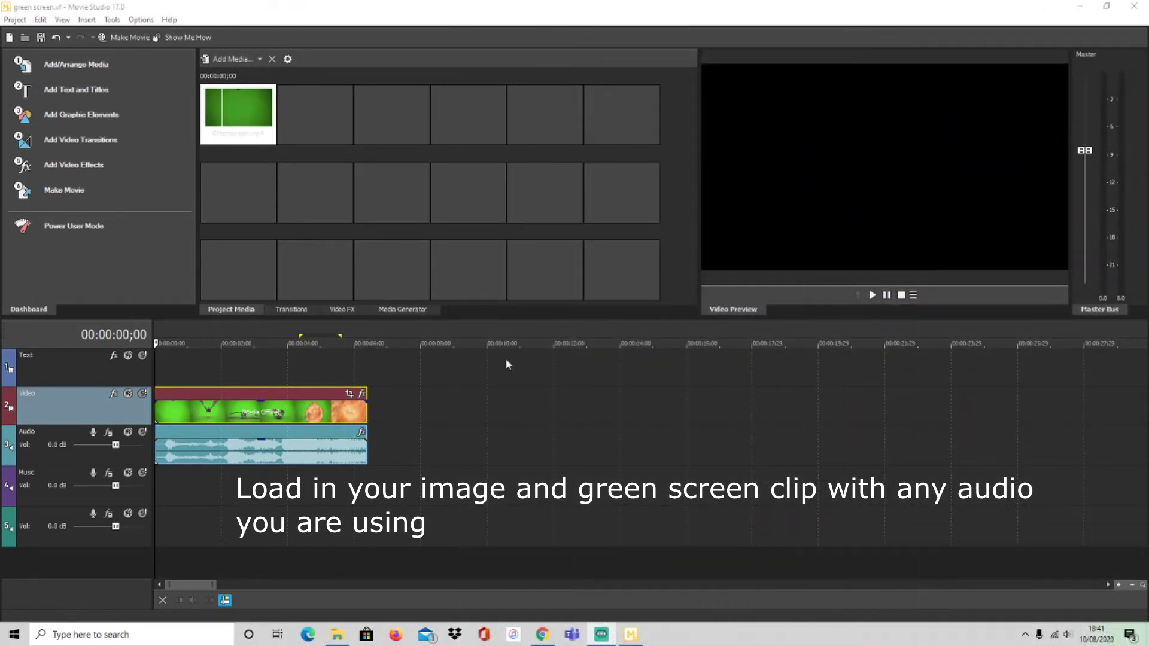
# Import the dragon place image from the Downloads folder.
pyautogui.click(233, 59)
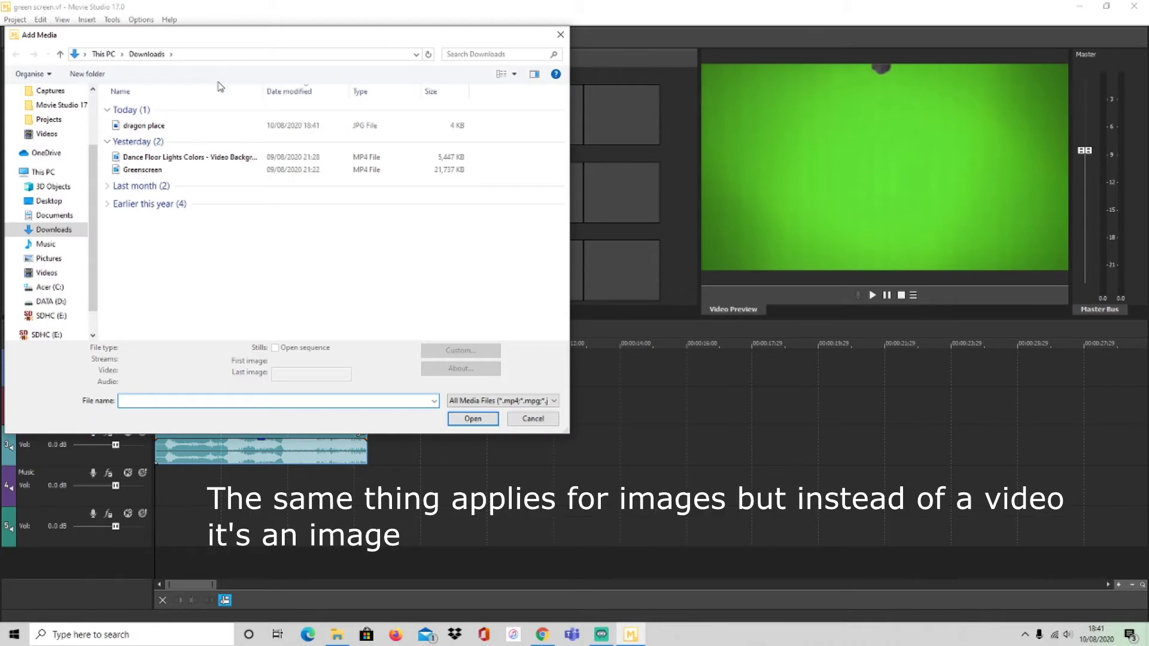
pyautogui.click(161, 128)
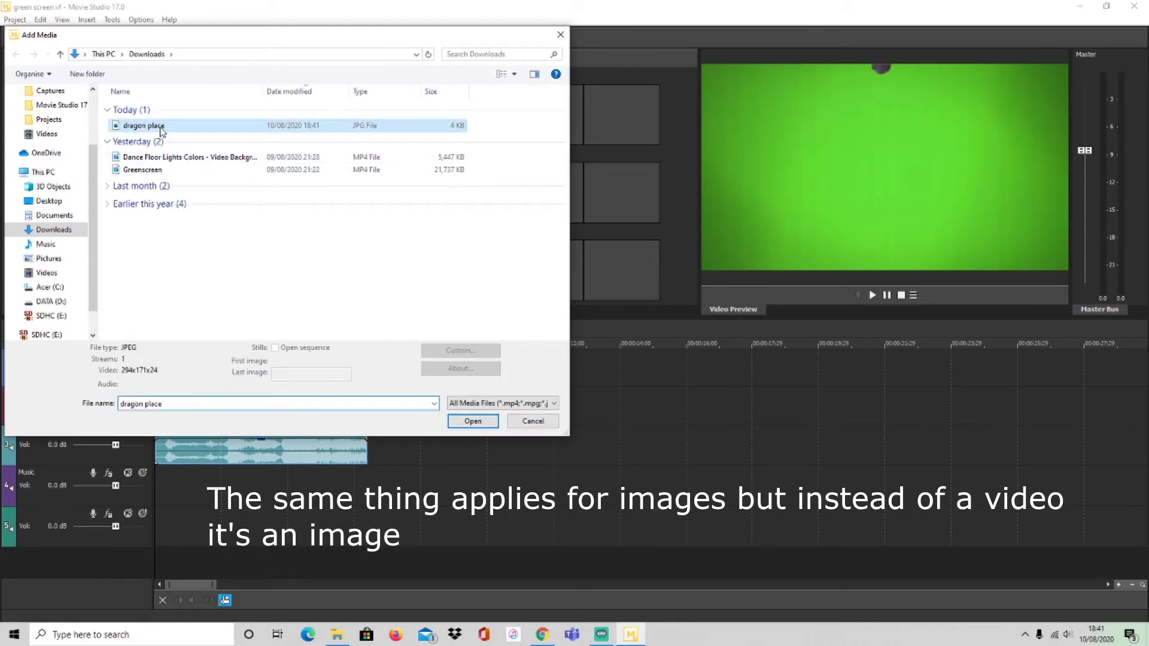
pyautogui.click(472, 420)
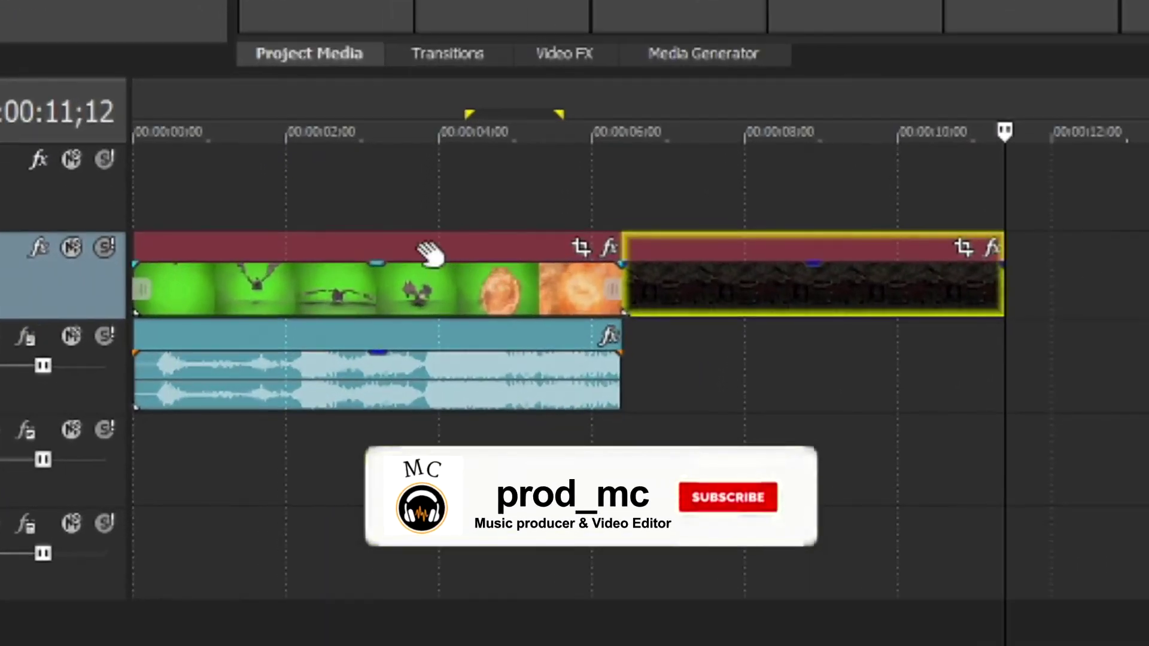
# Put the dragon clip on the top track and stretch the hall image from 0 to its end.
pyautogui.moveTo(430, 255); pyautogui.dragTo(416, 163)
pyautogui.moveTo(731, 256); pyautogui.dragTo(242, 256)
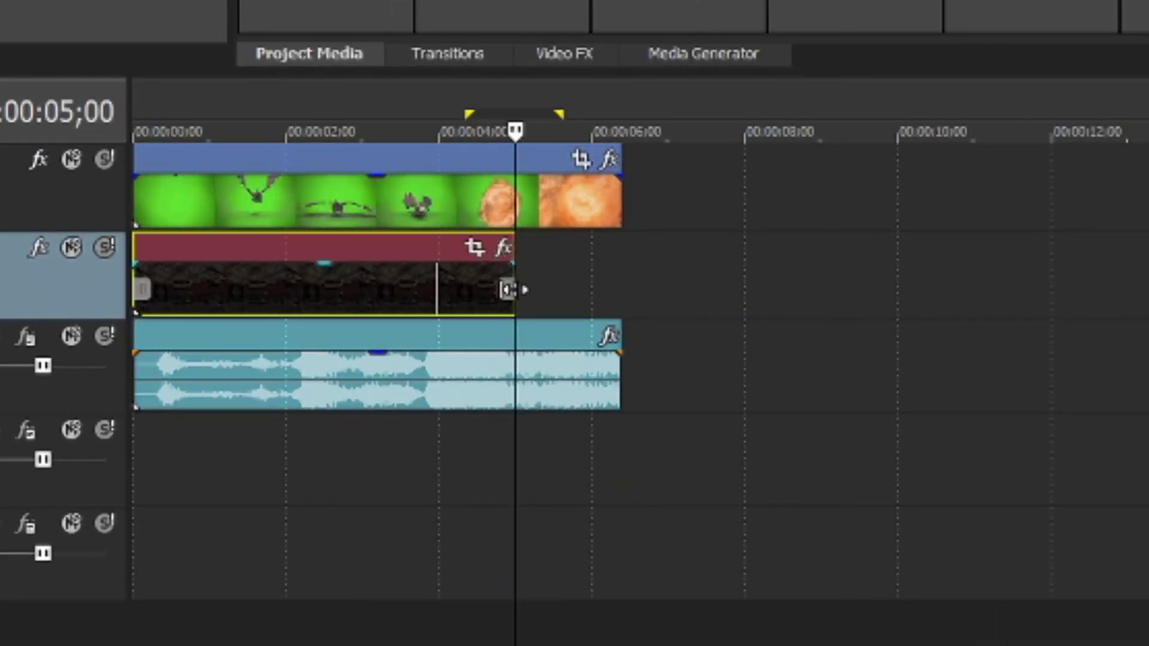
pyautogui.moveTo(505, 264); pyautogui.dragTo(621, 290)
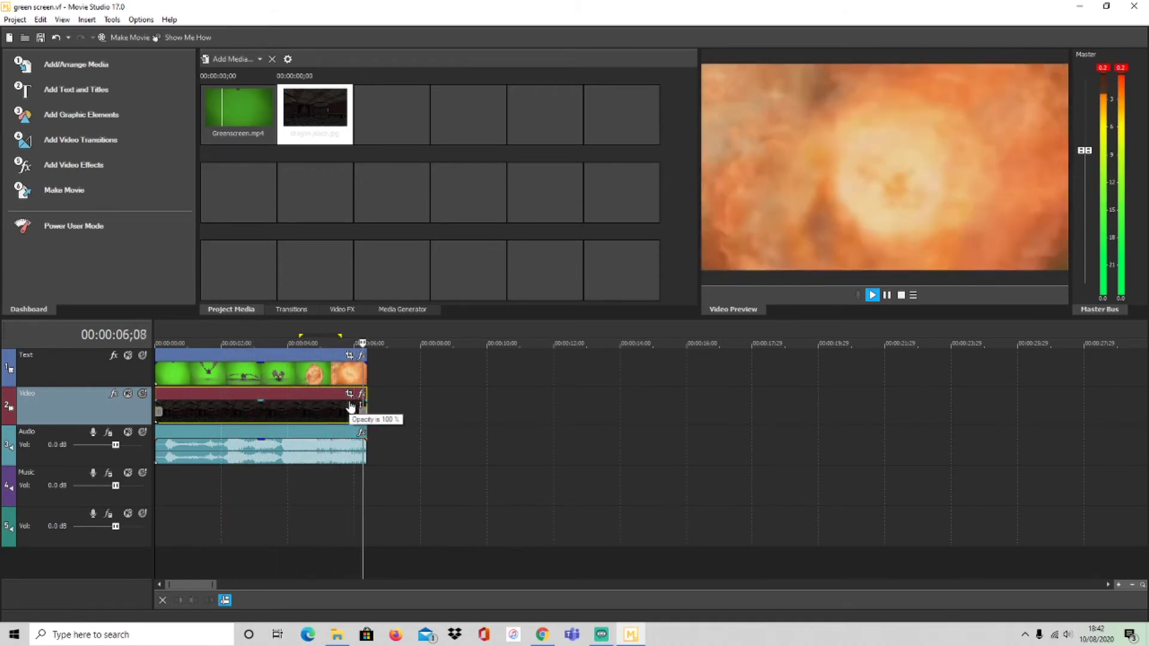
pyautogui.click(361, 357)
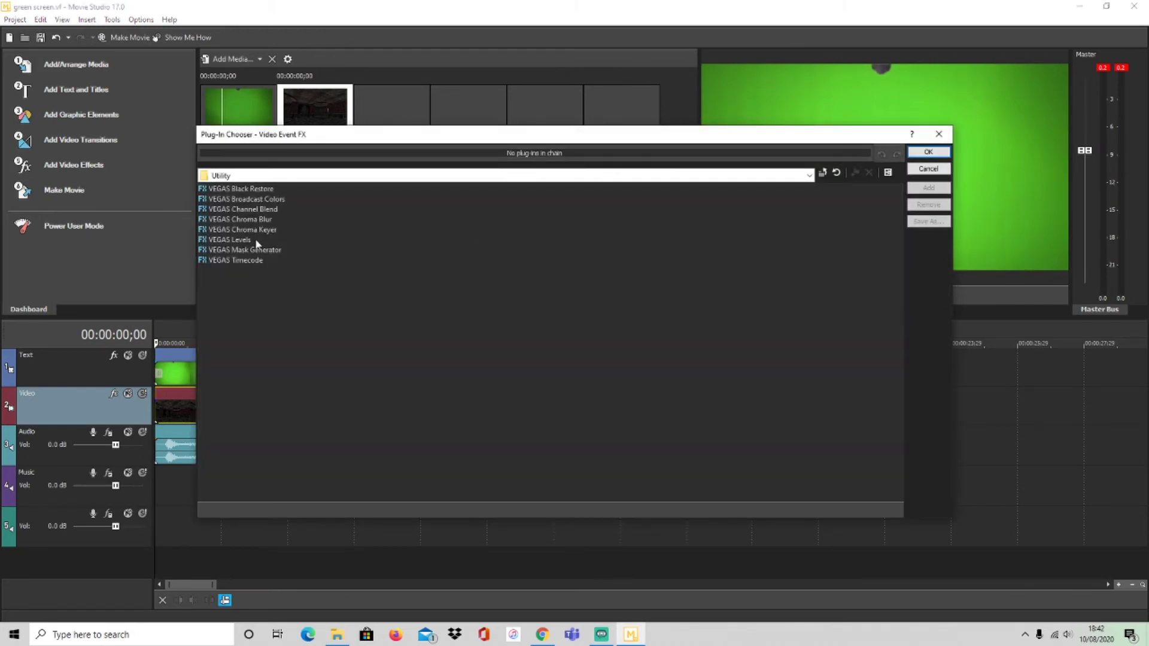
pyautogui.click(928, 151)
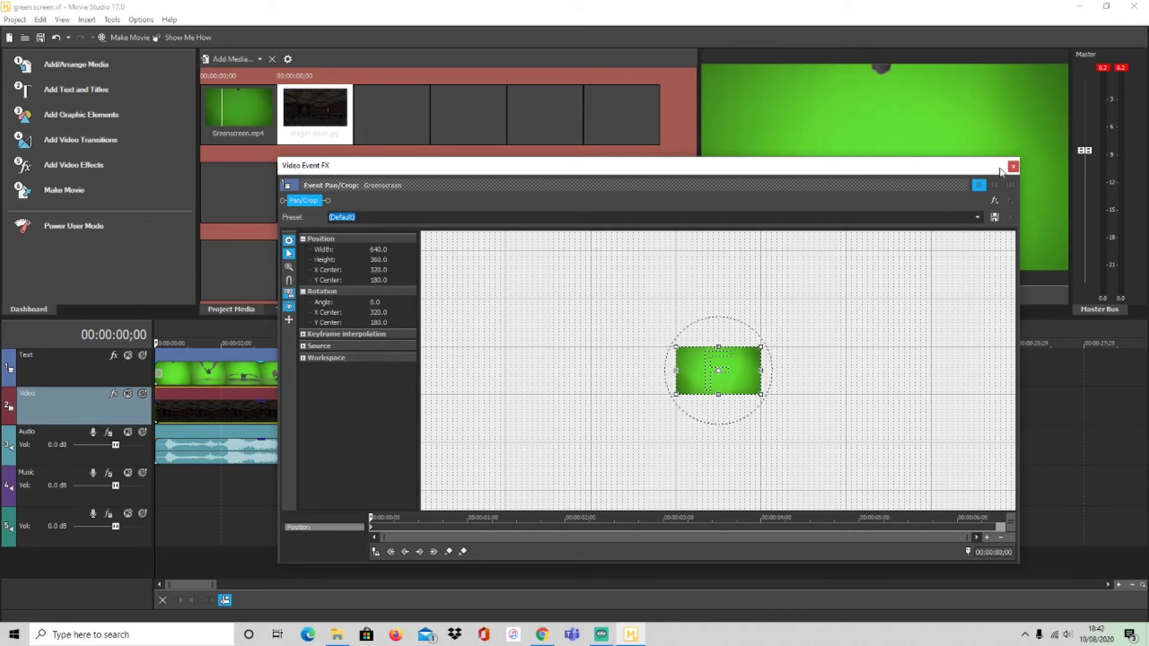
pyautogui.click(1011, 167)
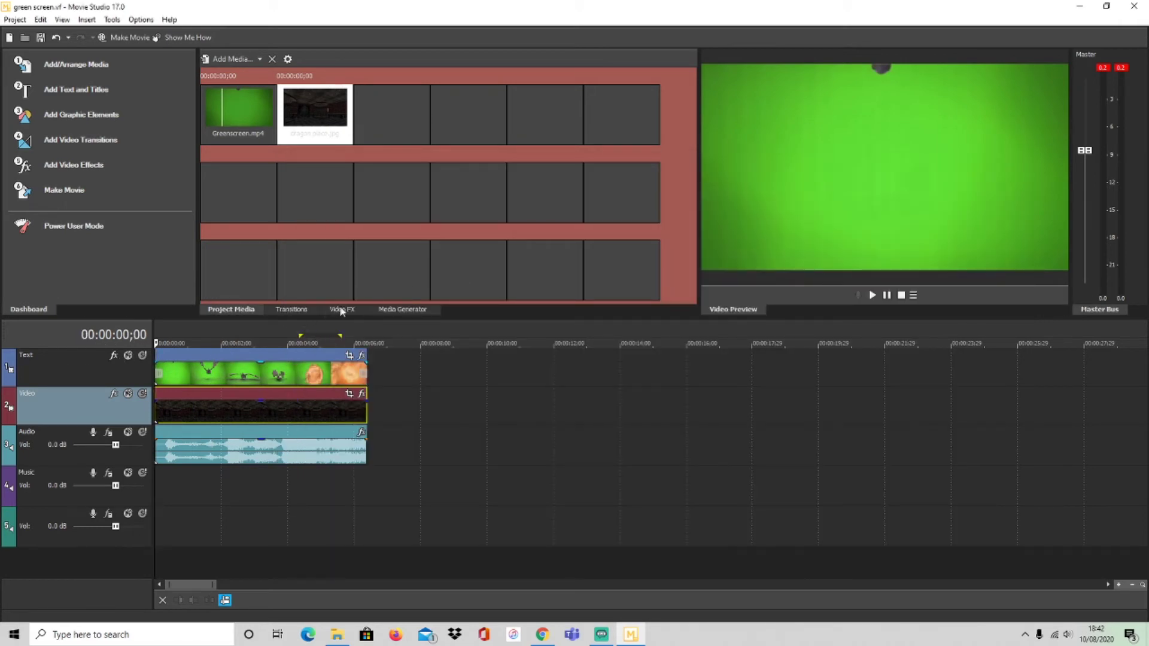
# Apply the Chroma Keyer Green Screen preset to the dragon clip, then stop playback at the start.
pyautogui.click(342, 309)
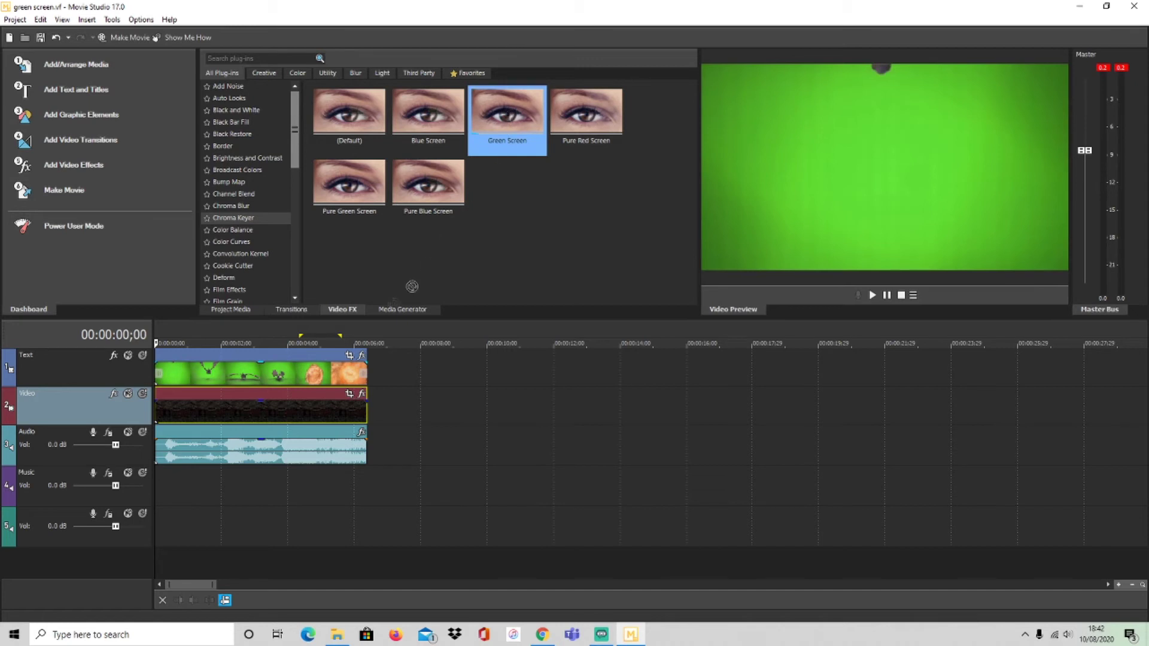
pyautogui.moveTo(294, 367); pyautogui.dragTo(302, 371)
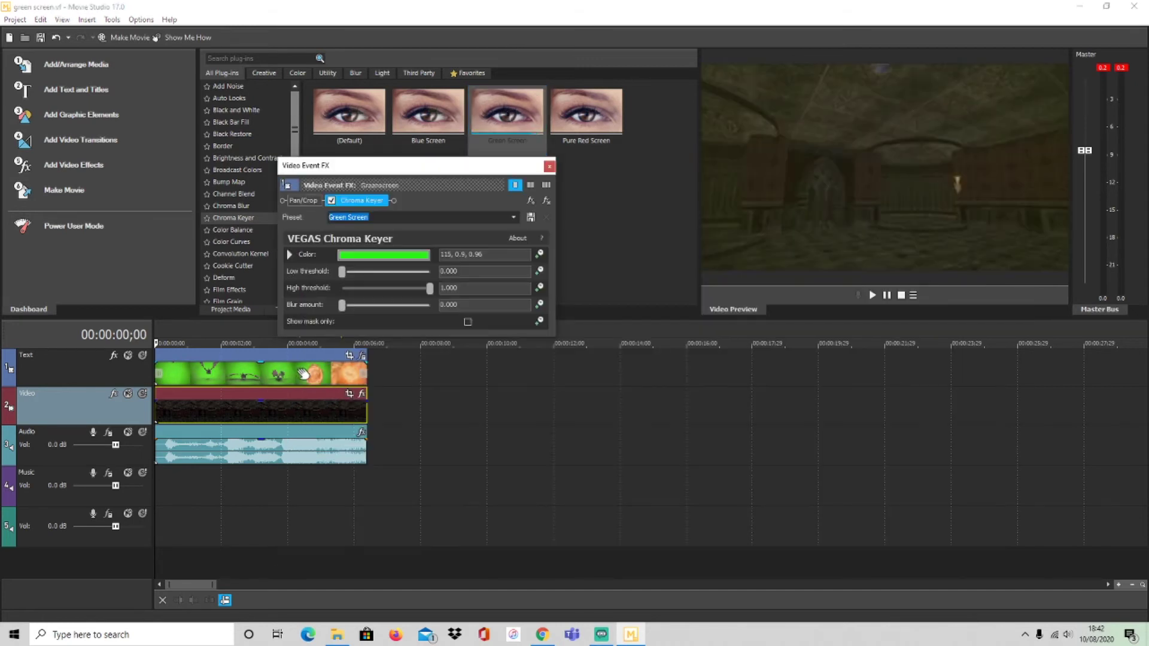
pyautogui.click(549, 167)
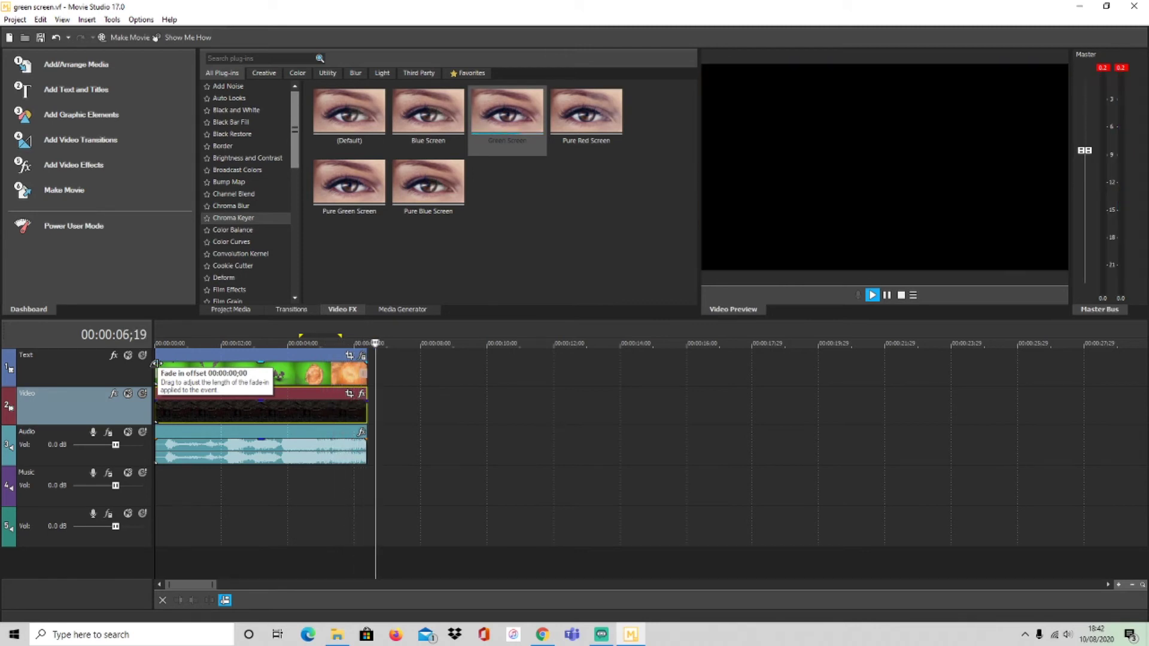
pyautogui.press('space')
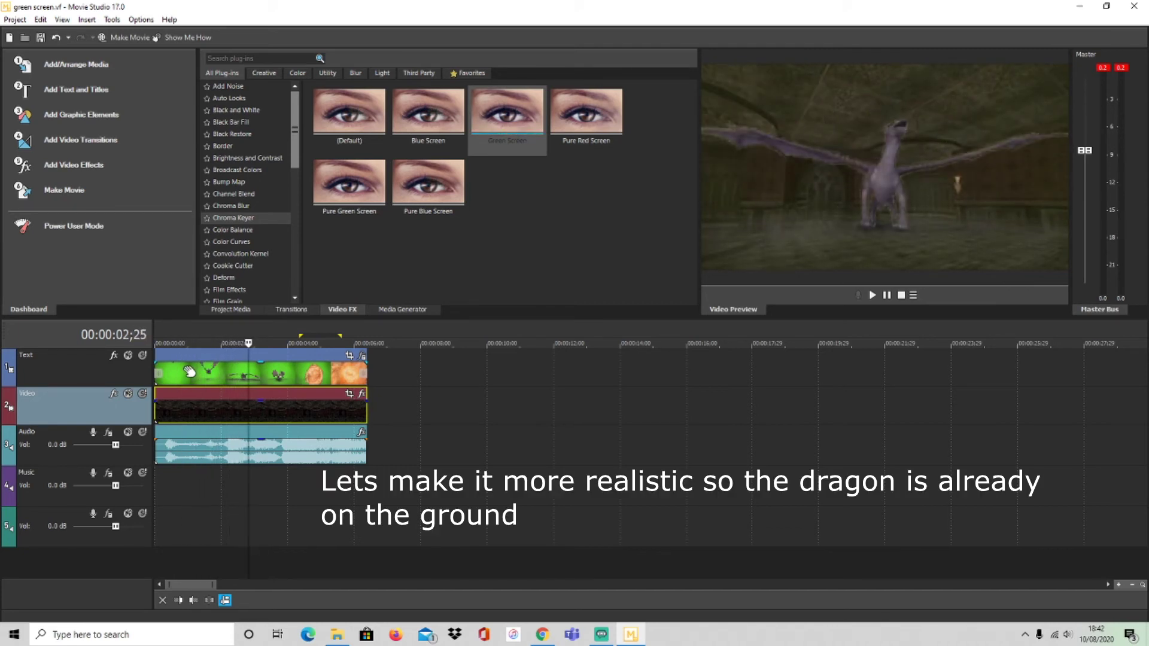
pyautogui.press('j')
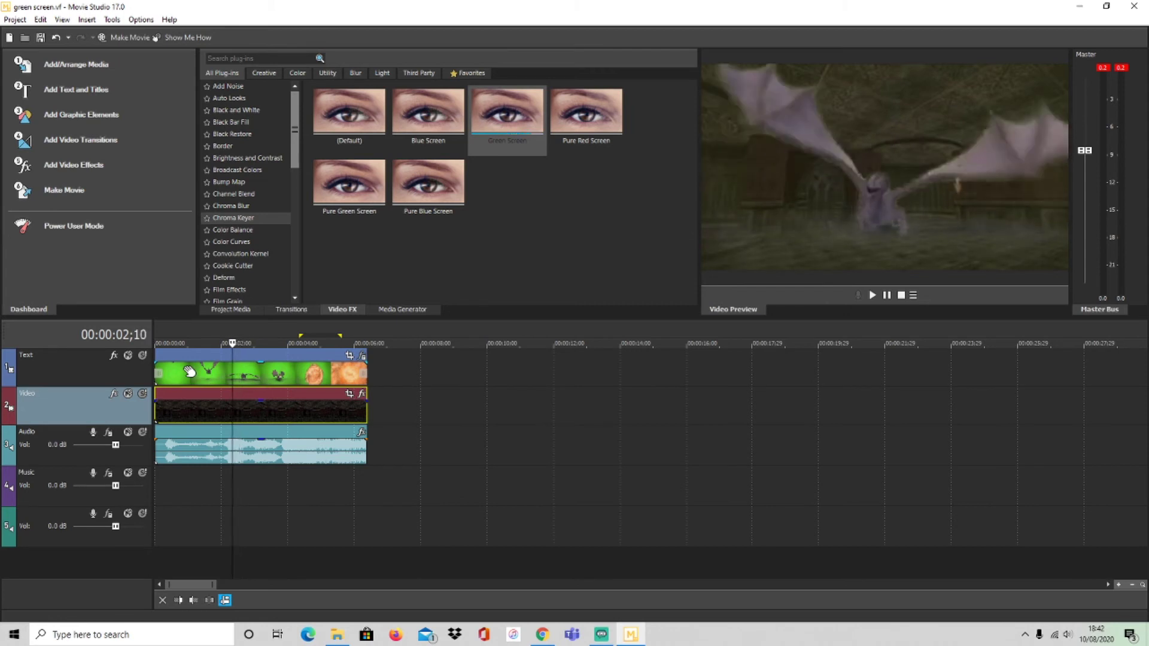
pyautogui.press('l')
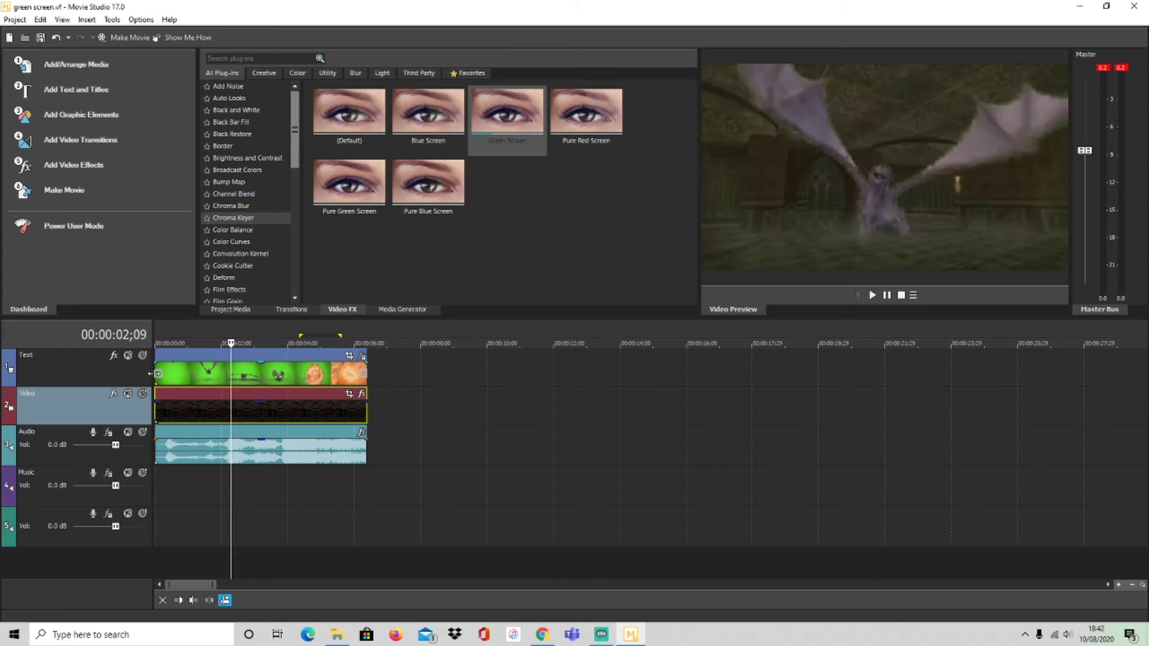
pyautogui.moveTo(157, 376); pyautogui.dragTo(233, 376)
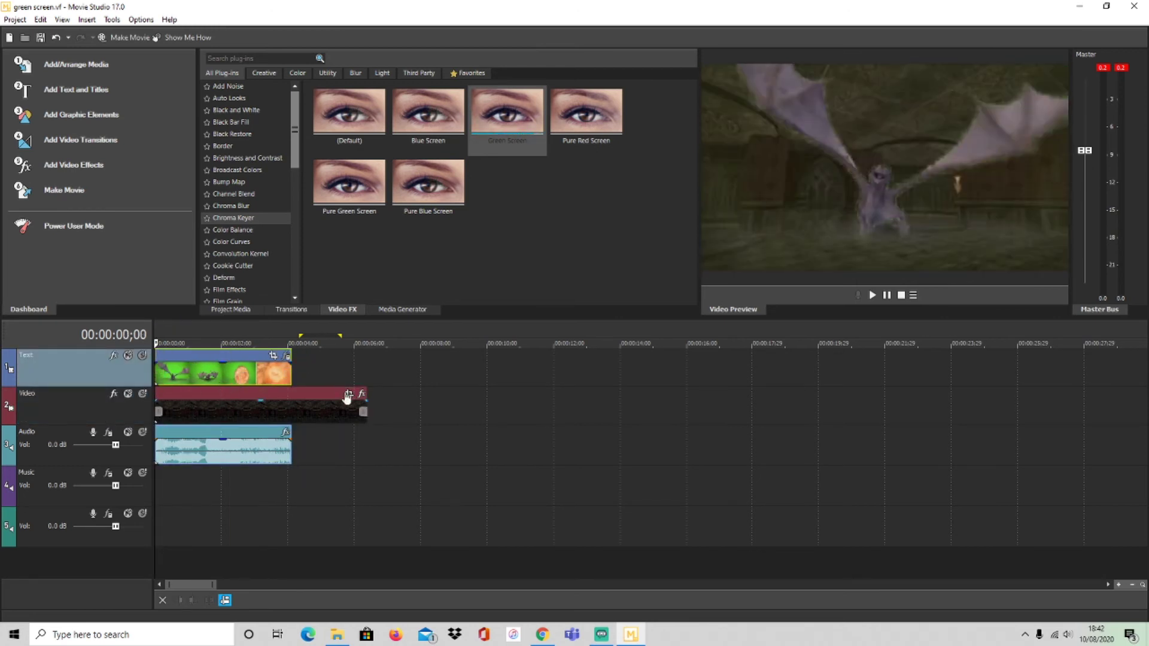
# Trim the hall image to end with the dragon clip at about 4 seconds, then play the scene.
pyautogui.moveTo(358, 413); pyautogui.dragTo(283, 424)
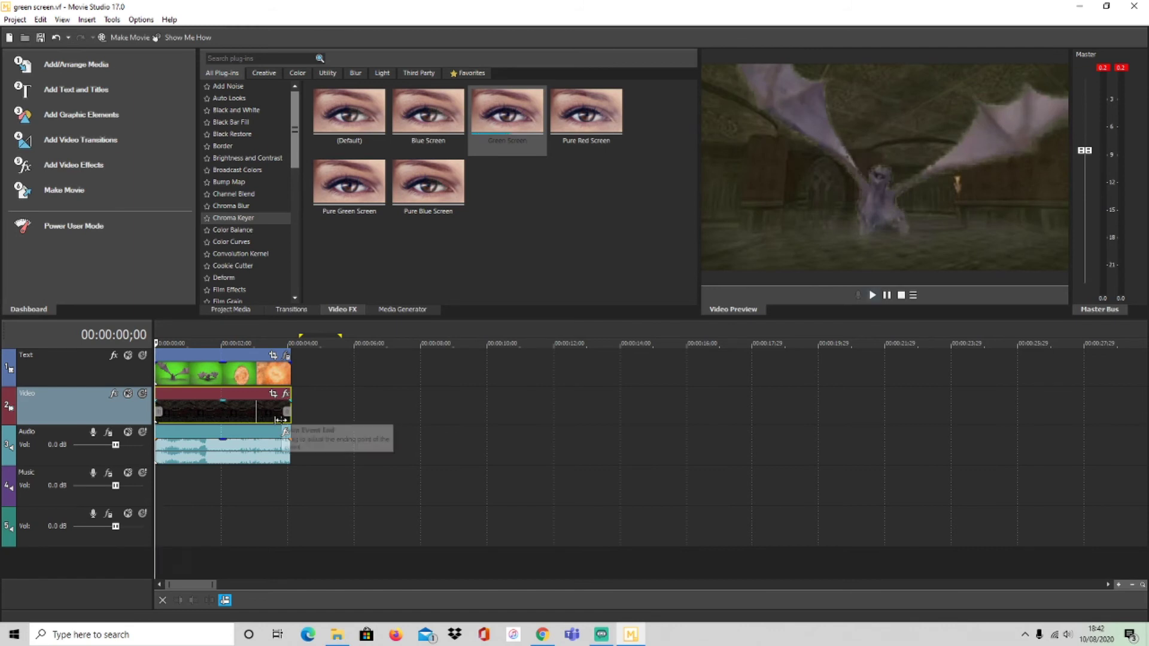
pyautogui.press('space')
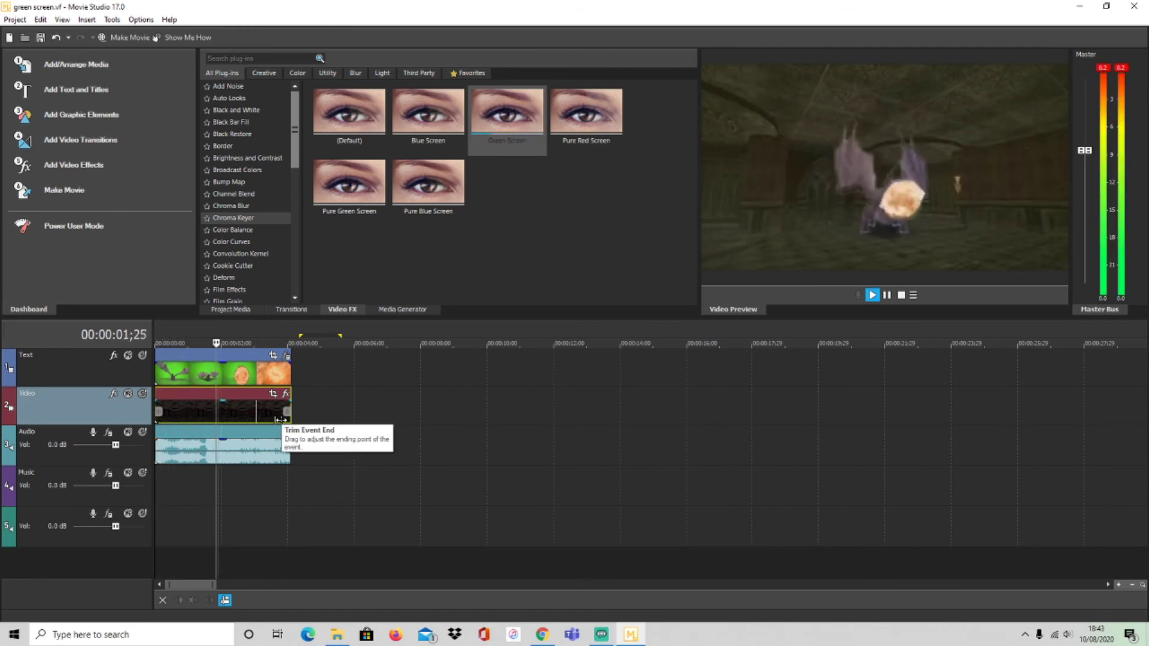